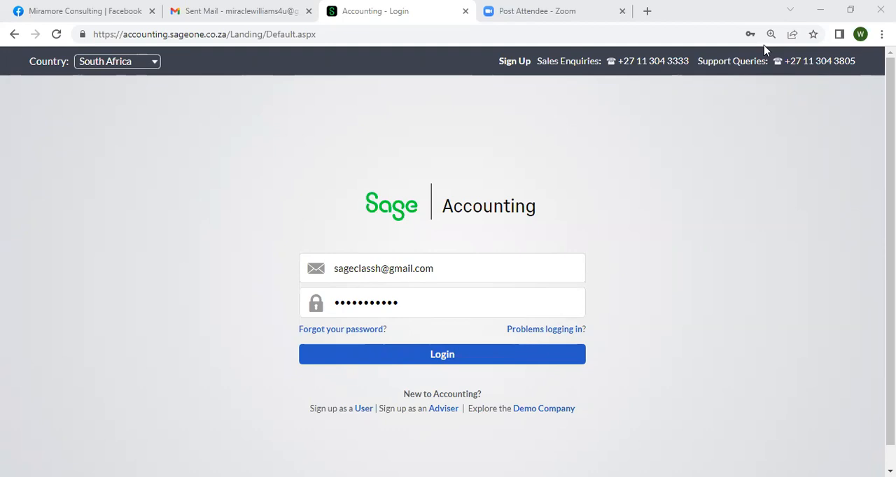
Log in to the accounting account and open the company's page for importing data from CSV.
click(578, 350)
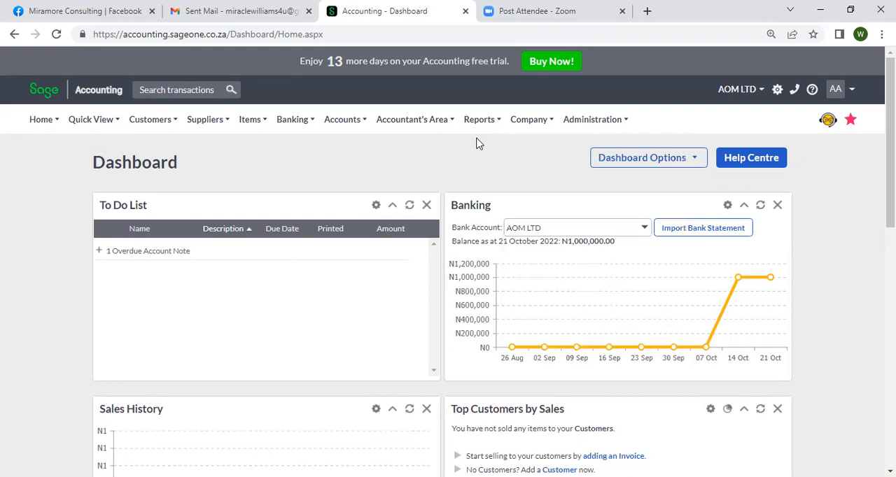
mouse_move(532, 123)
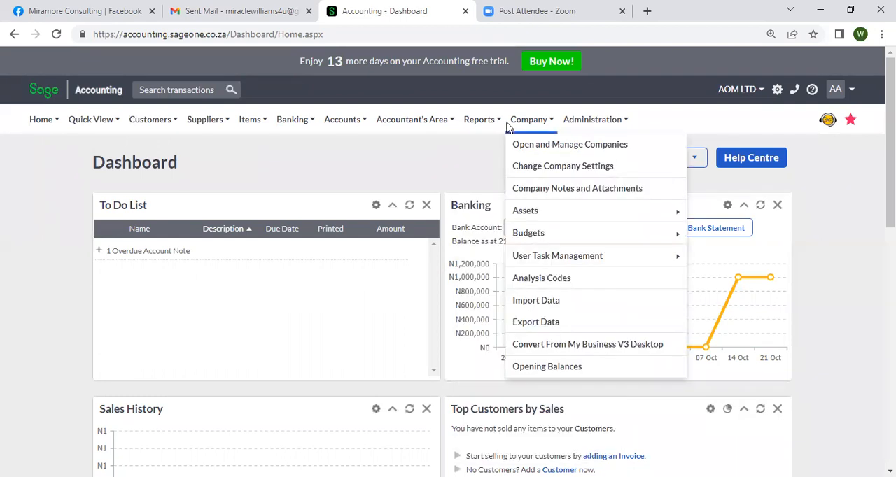
mouse_move(433, 128)
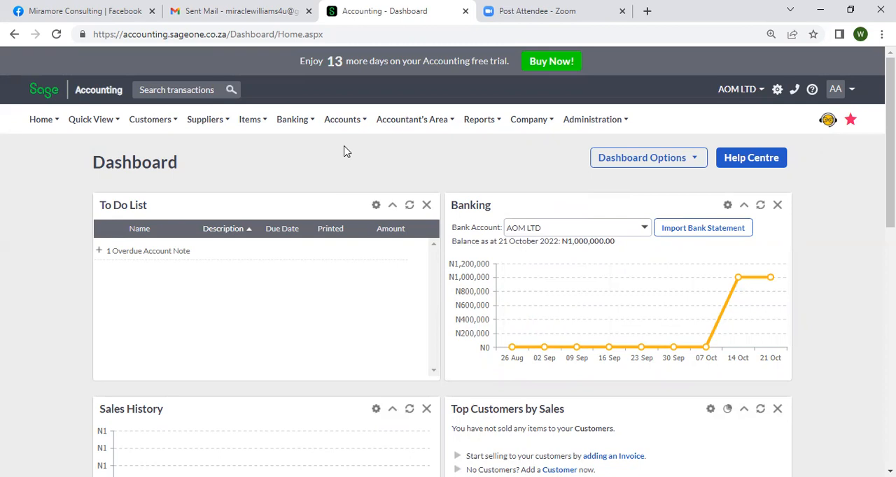
click(529, 120)
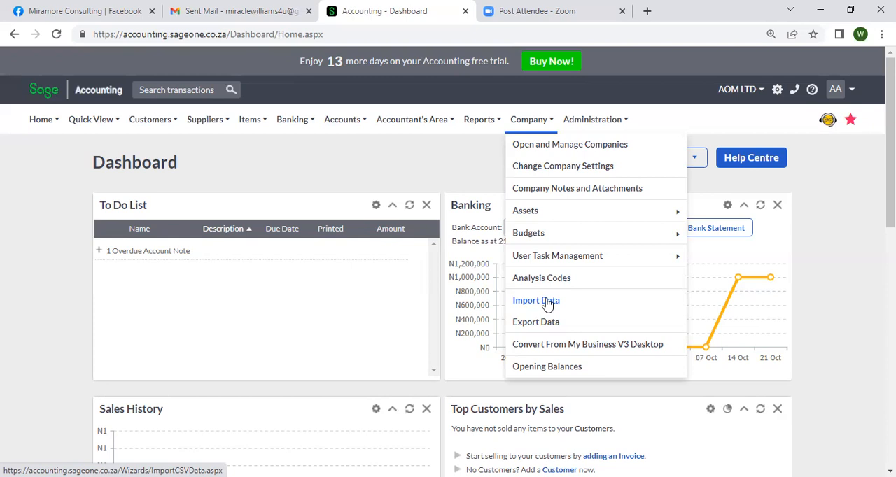
click(548, 303)
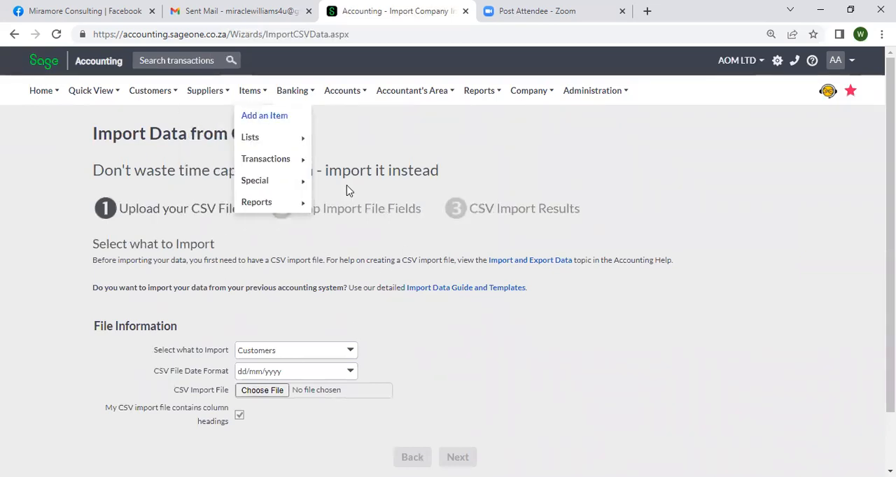
Review the record types that can be imported, keeping Customers selected.
mouse_move(455, 138)
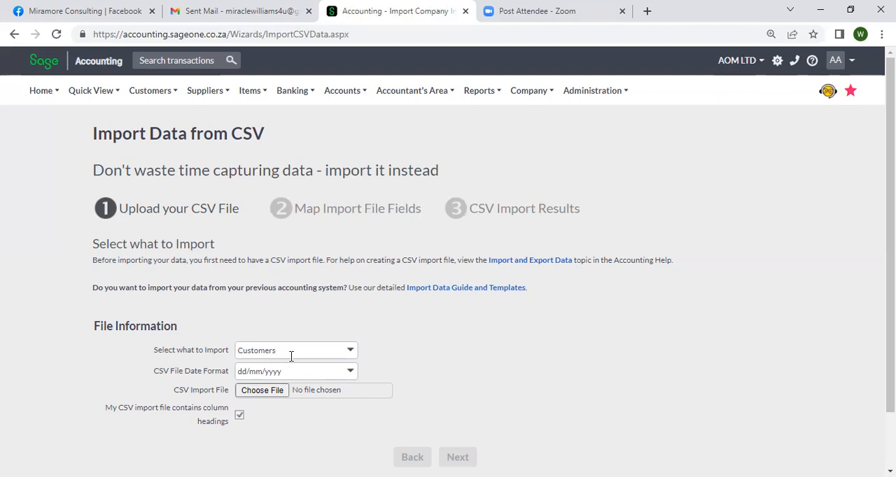
click(353, 354)
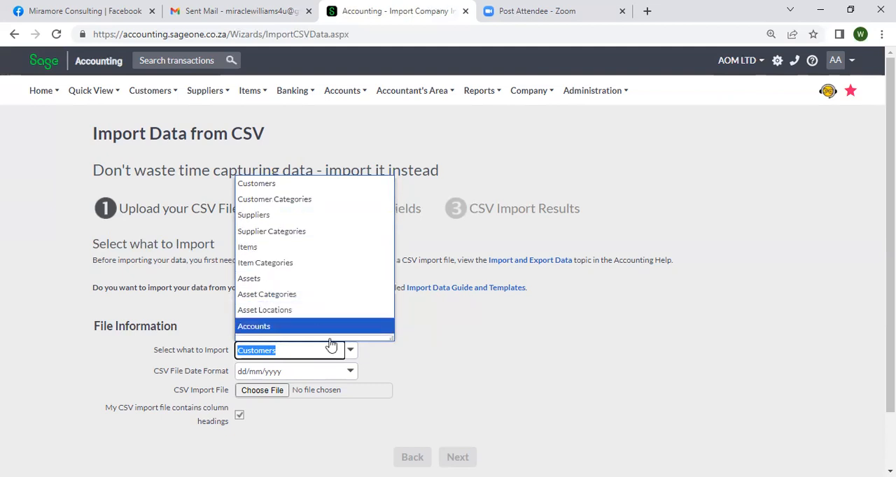
click(435, 369)
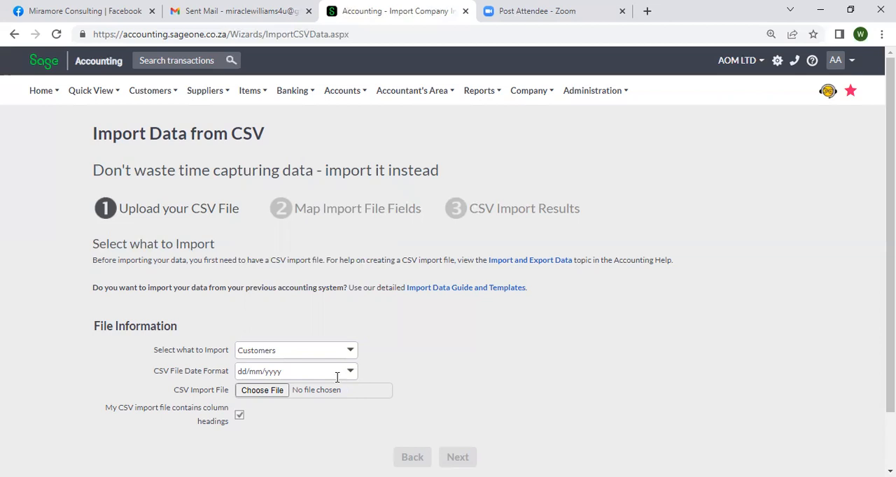
Browse the Downloads folder for a possible CSV import file, and leave without choosing one.
click(264, 398)
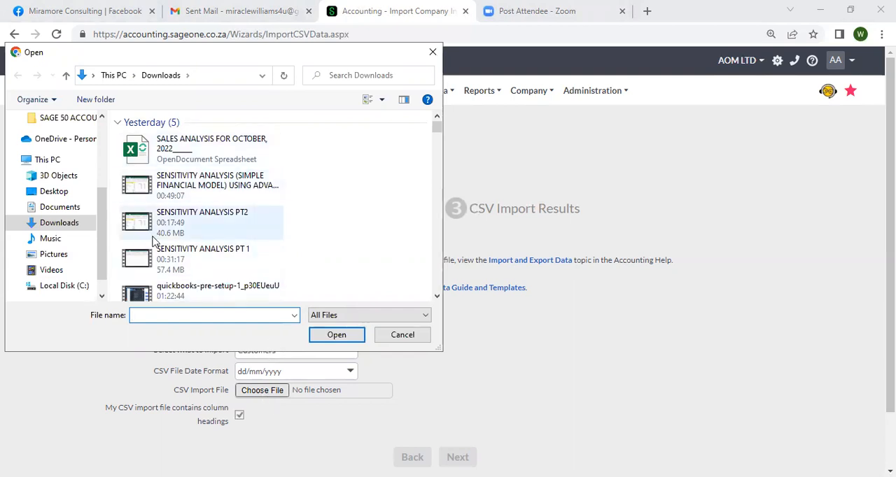
scroll(146, 210, down, 10)
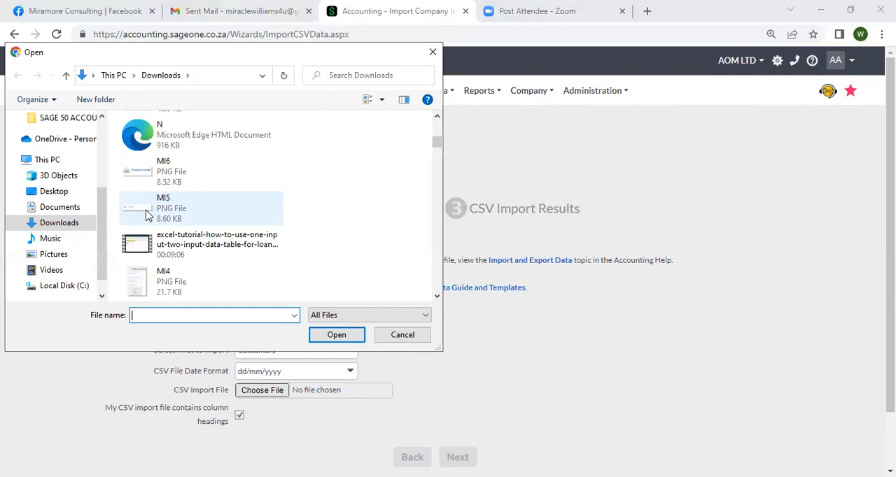
scroll(190, 261, down, 10)
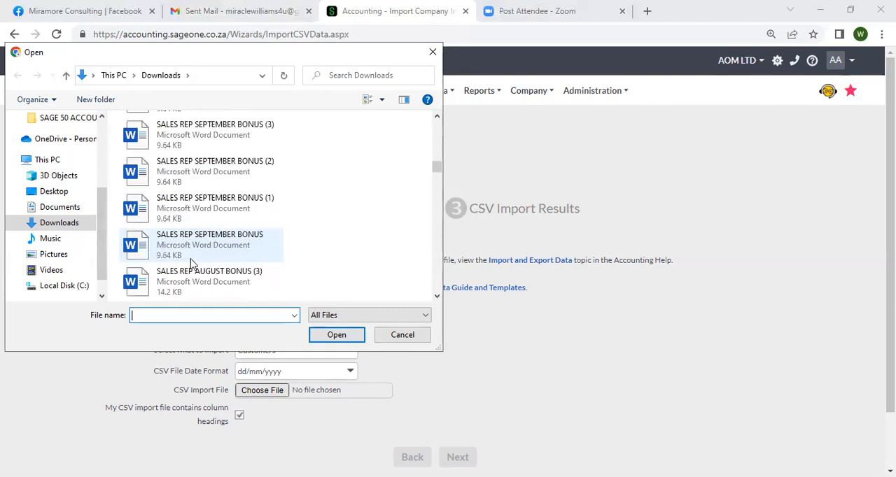
scroll(190, 262, up, 10)
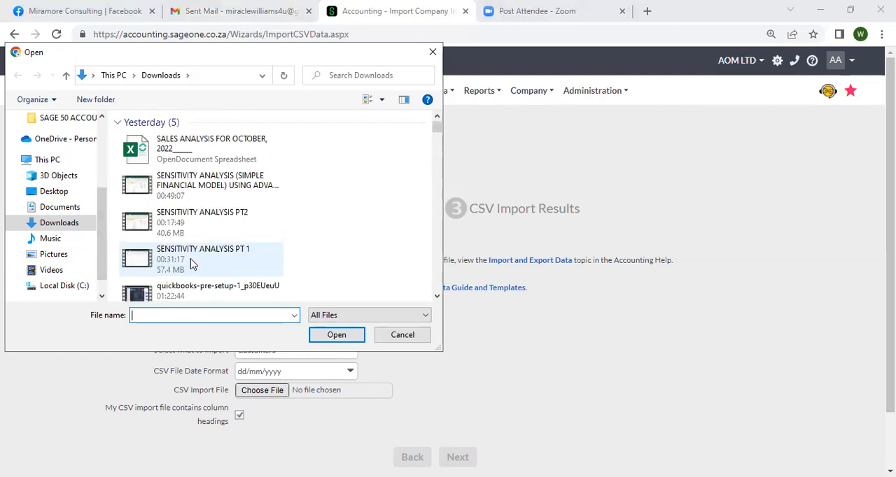
scroll(252, 273, down, 5)
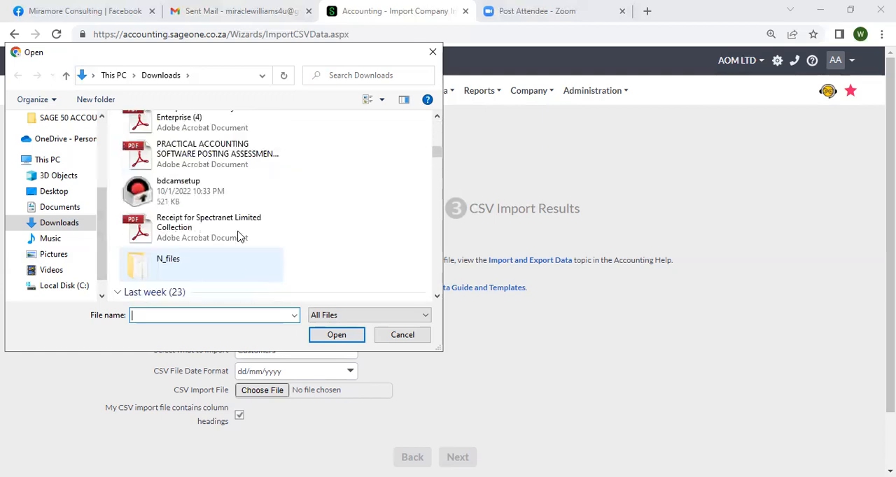
scroll(238, 236, down, 10)
scroll(238, 236, down, 3)
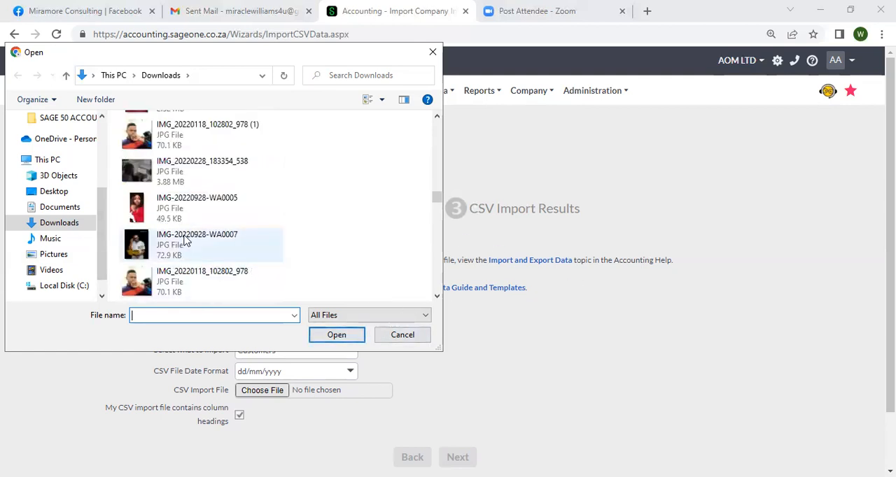
click(189, 201)
scroll(189, 201, up, 10)
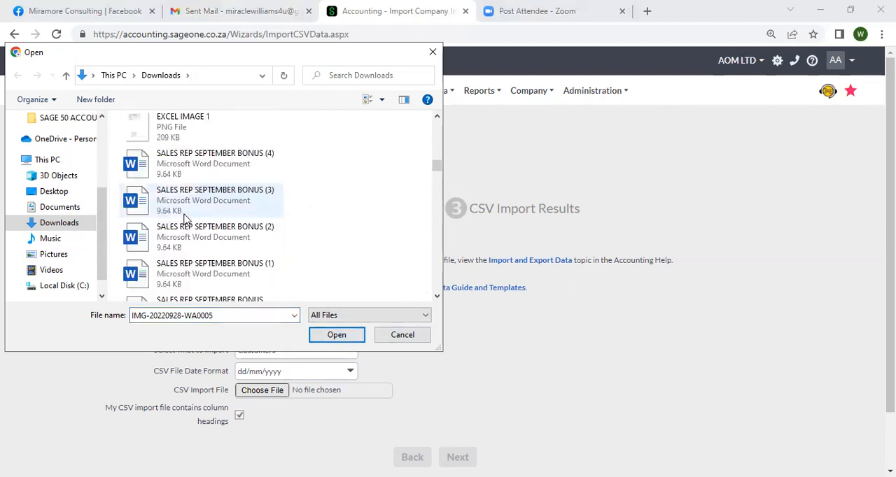
scroll(189, 199, up, 5)
click(184, 151)
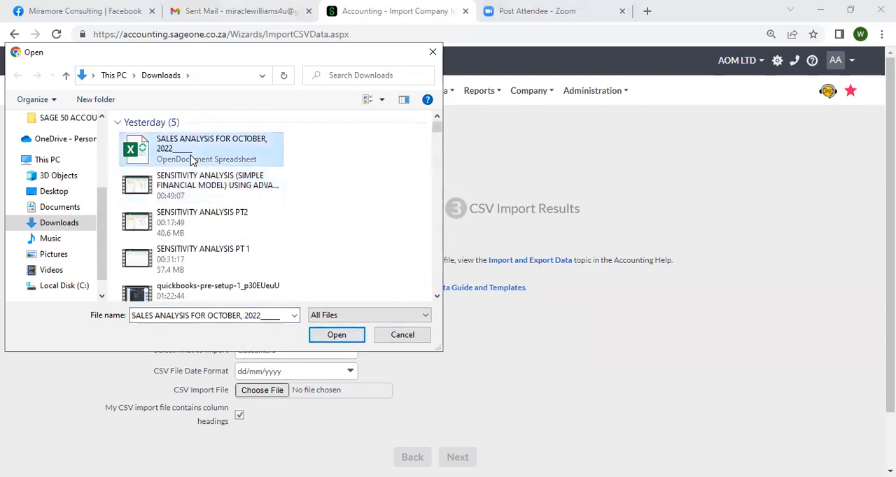
click(388, 336)
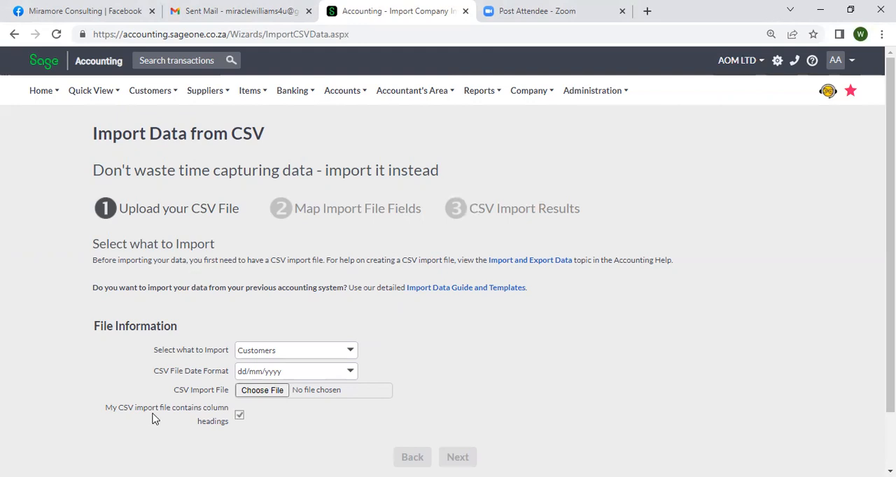
click(240, 416)
click(240, 417)
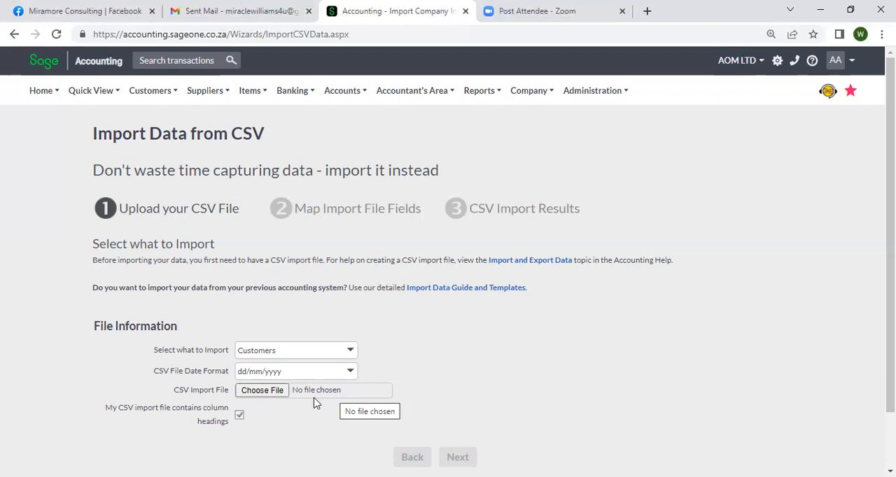
click(239, 416)
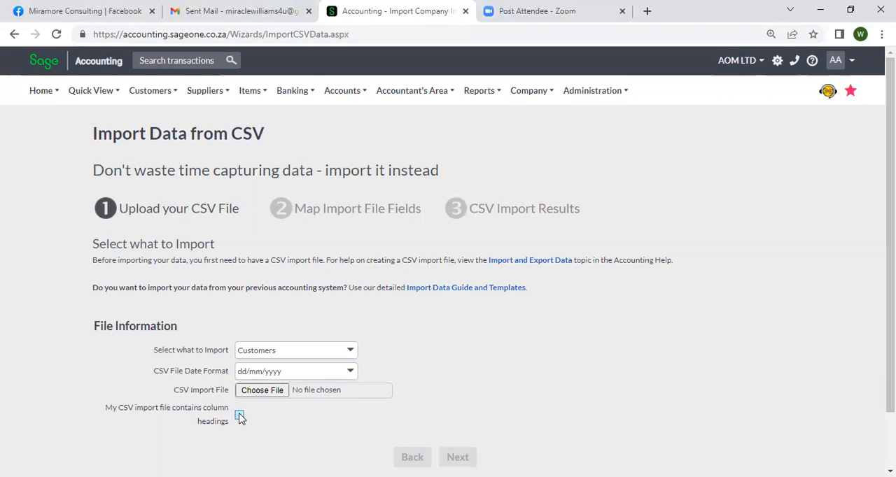
click(239, 417)
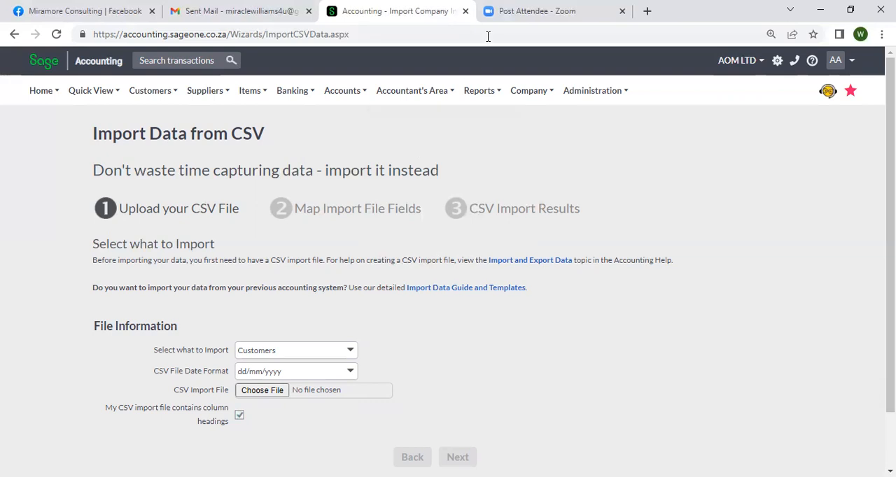
Try to use the SALES ANALYSIS FOR OCTOBER, 2022 spreadsheet from Downloads as the customer import file, and dismiss the error.
click(252, 393)
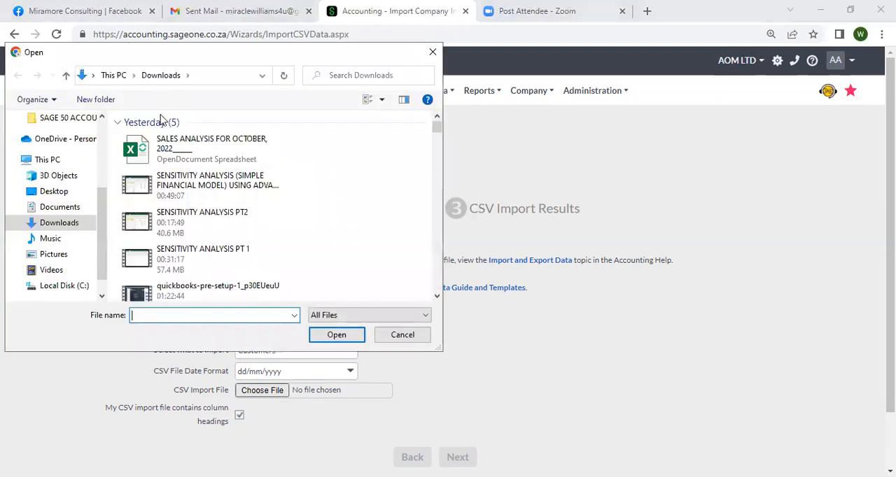
click(175, 150)
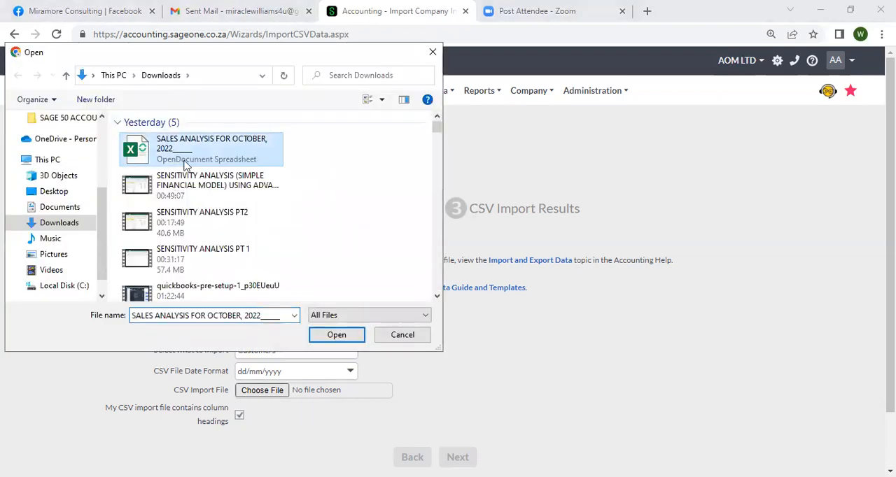
click(323, 337)
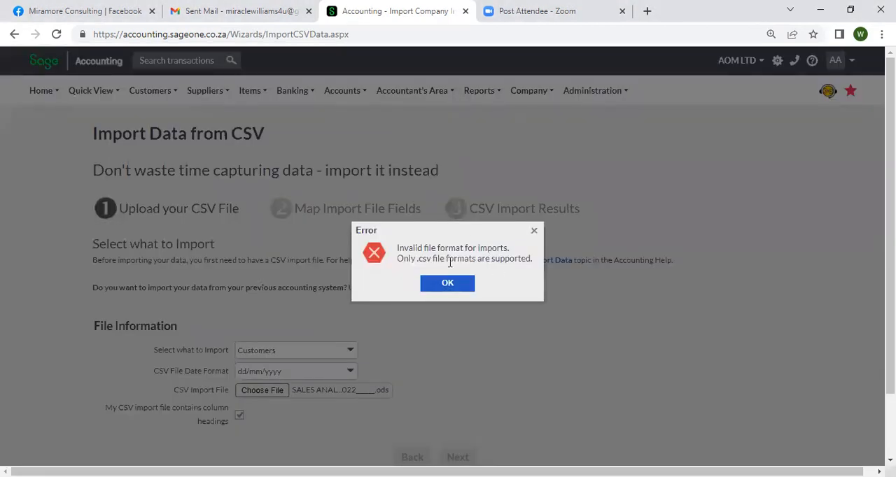
click(448, 282)
click(452, 287)
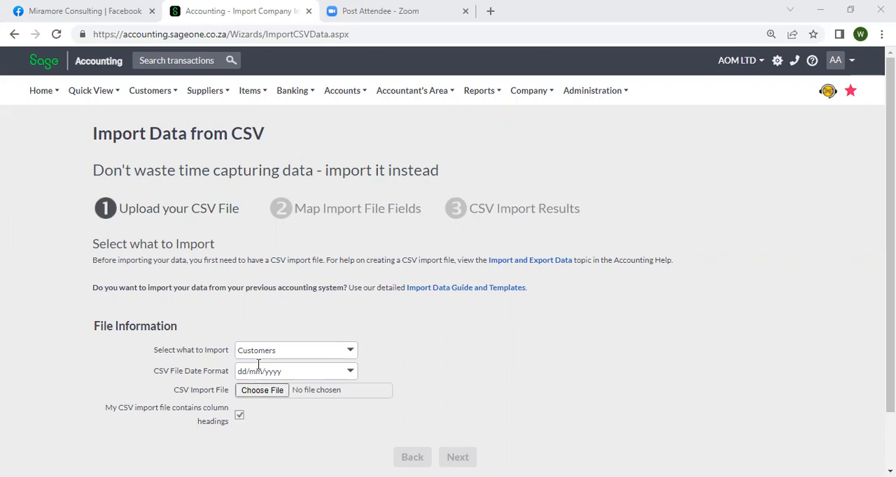
Choose Customers as the record type to import, leaving the import file unselected.
click(351, 354)
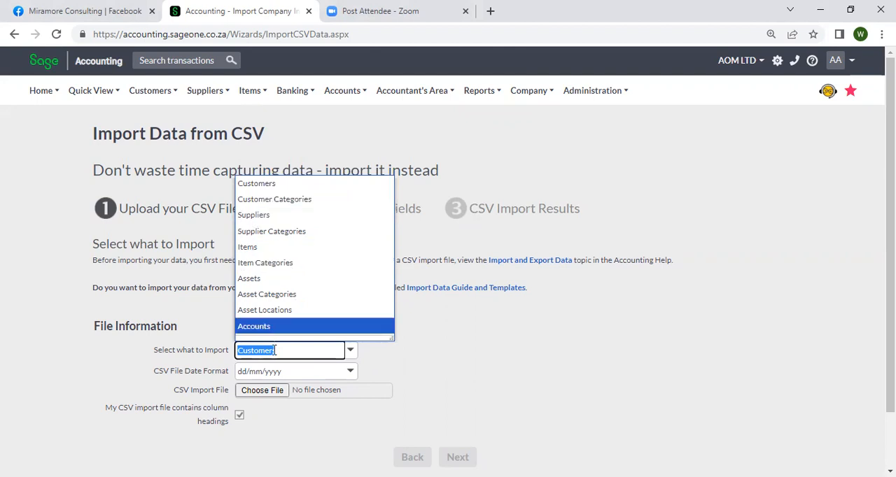
click(265, 184)
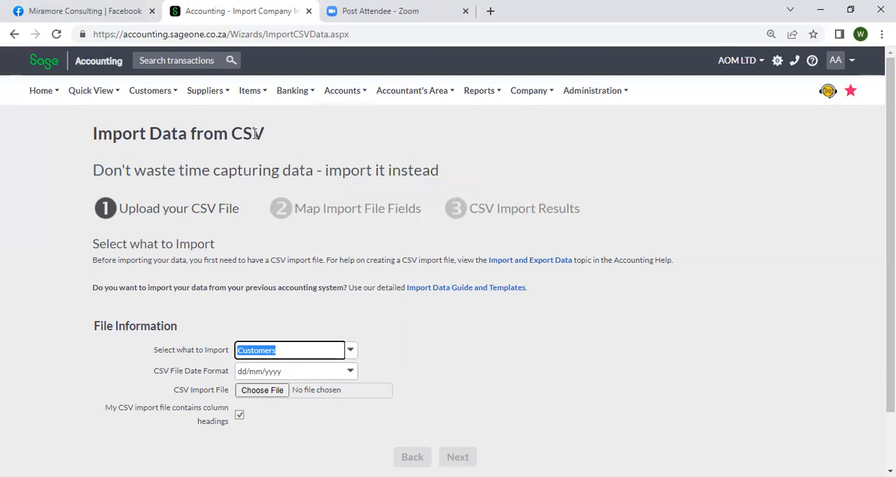
click(261, 391)
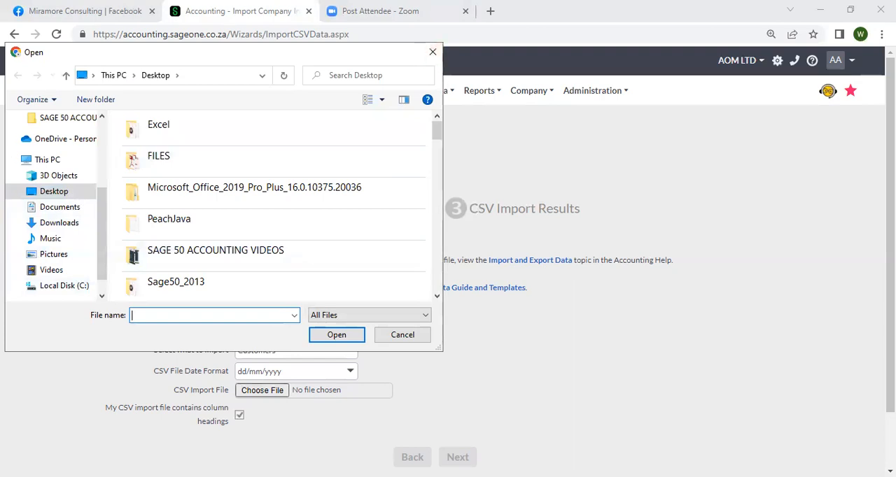
click(411, 337)
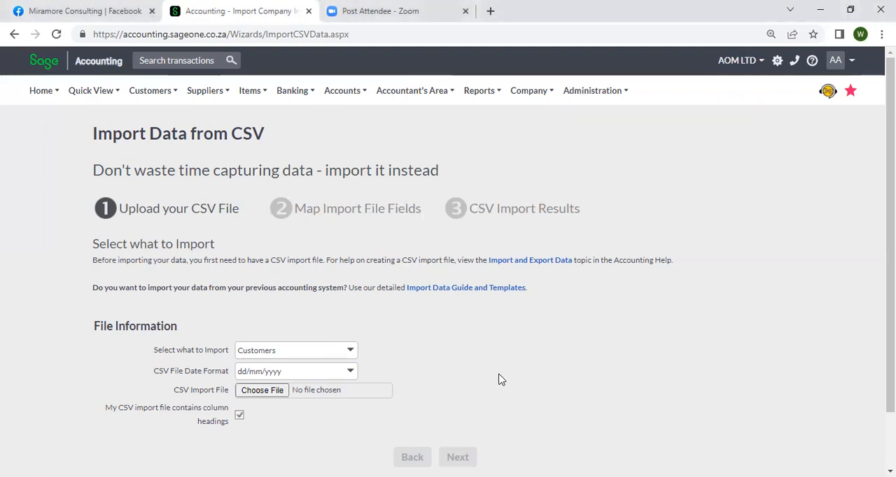
Locate the company-customers file on the Desktop, and leave the file selection without opening it.
click(281, 393)
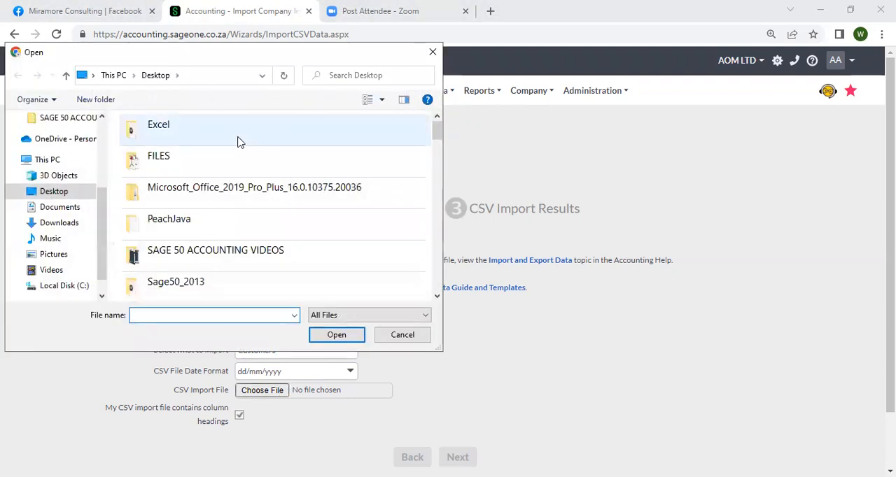
click(149, 173)
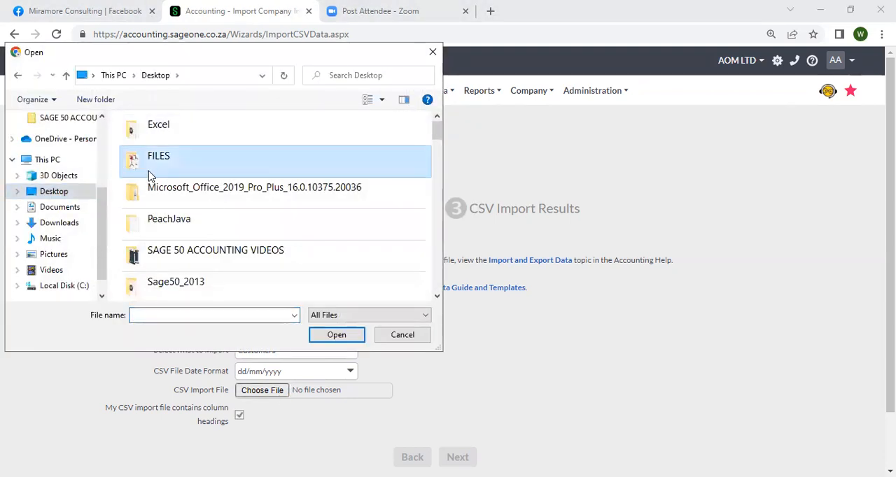
key(c)
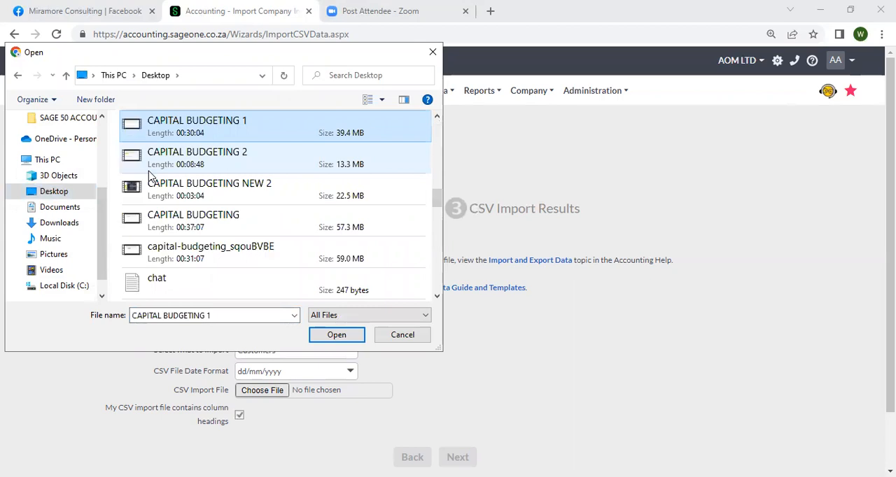
key(Down)
key(Down)
key(Down)
key(Down)
key(Down)
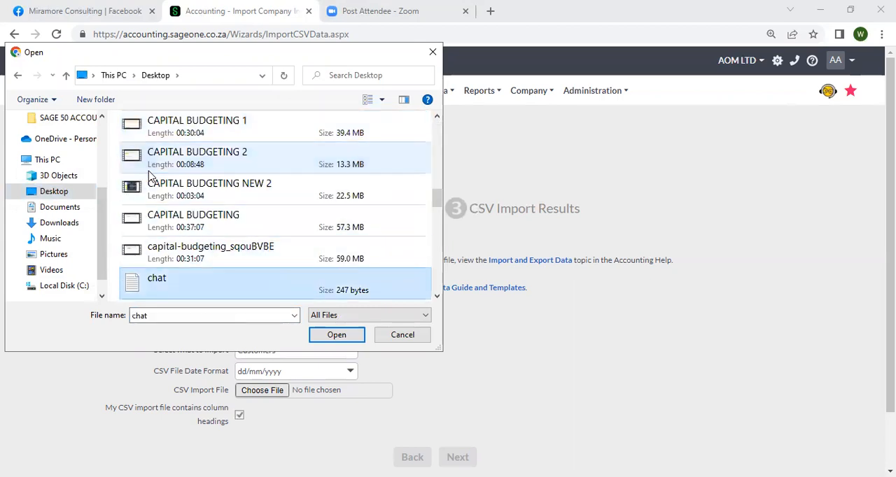
key(c)
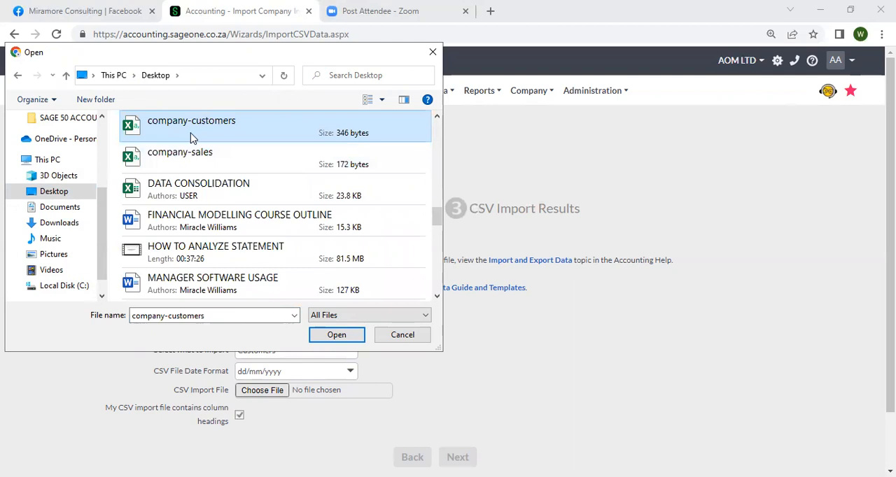
click(403, 335)
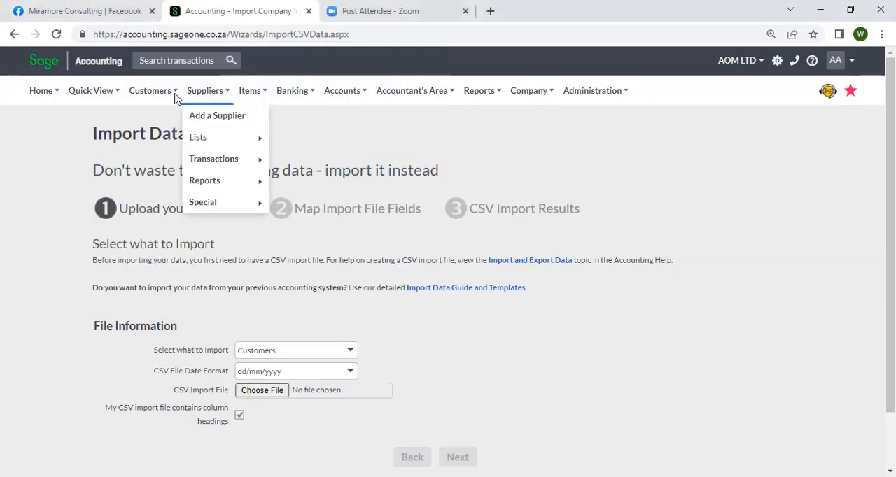
Open the list of customers.
mouse_move(175, 102)
mouse_move(174, 150)
click(243, 138)
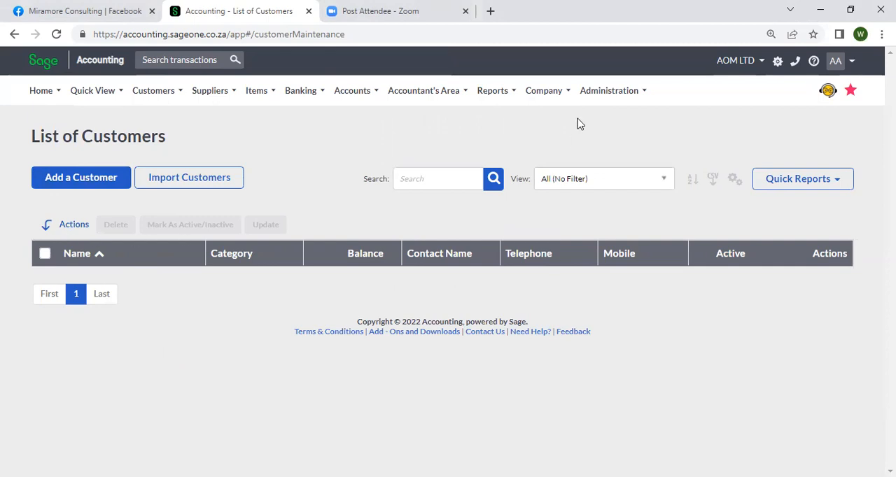
View the blank new customer form, and return to the list of customers without entering anything.
click(91, 184)
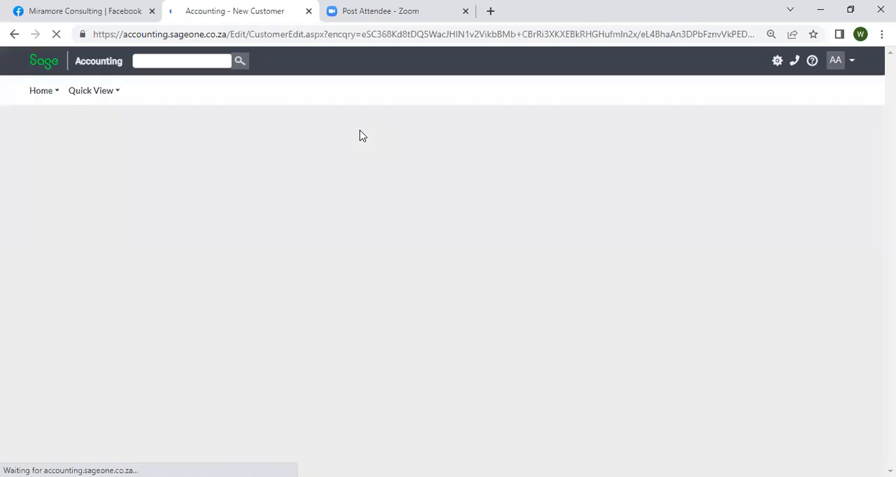
mouse_move(499, 103)
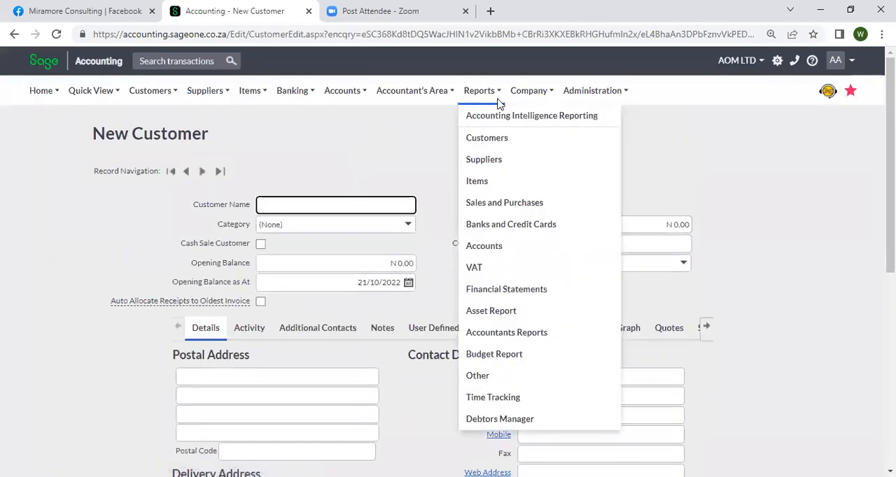
mouse_move(150, 90)
mouse_move(171, 137)
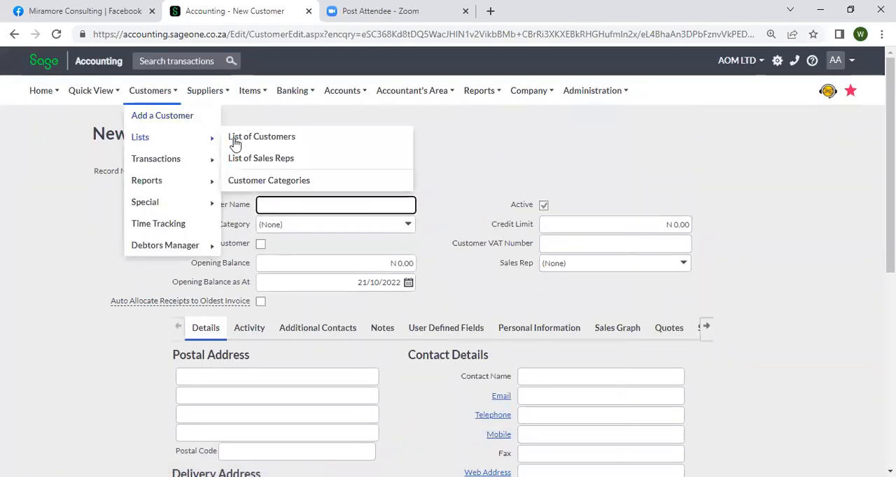
click(236, 142)
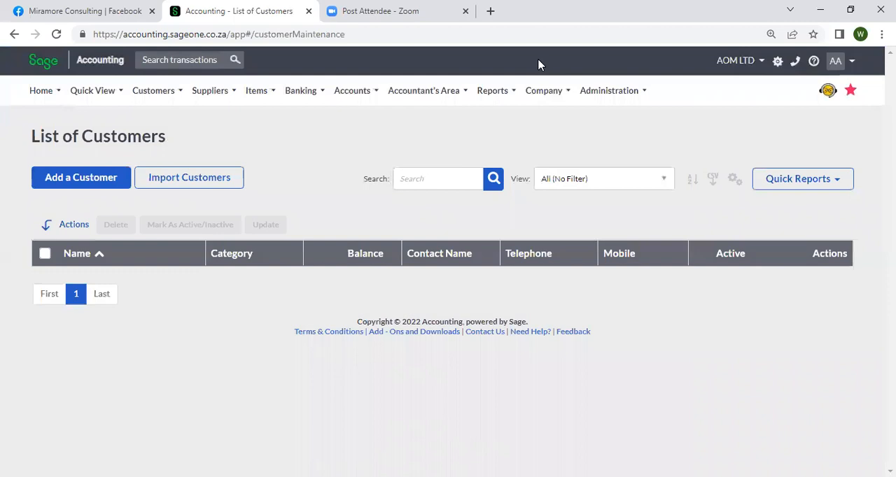
Open the company's data import from CSV.
click(531, 91)
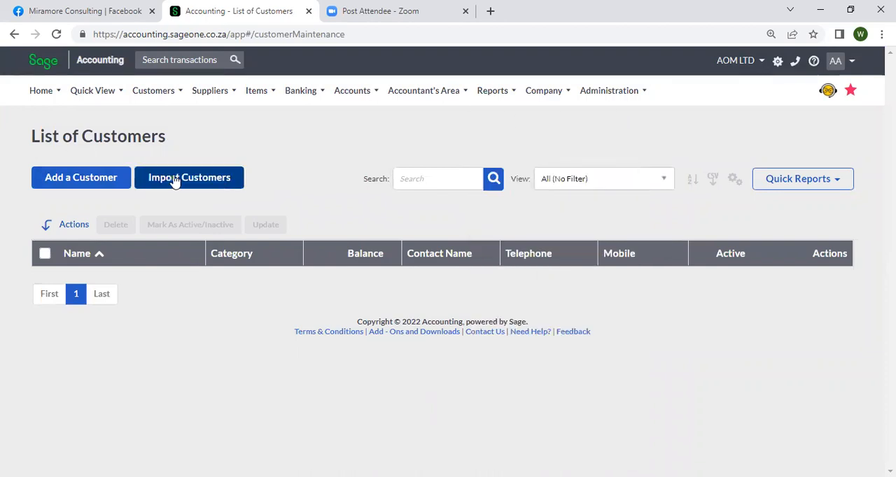
mouse_move(550, 98)
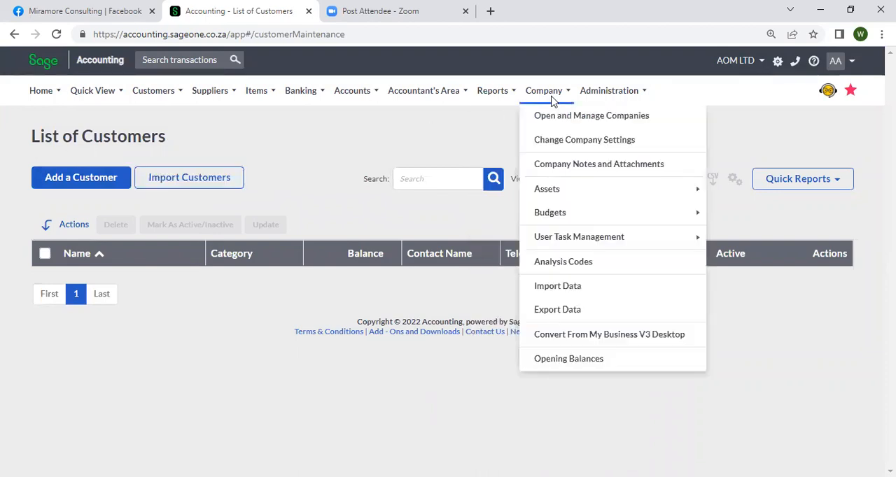
click(553, 140)
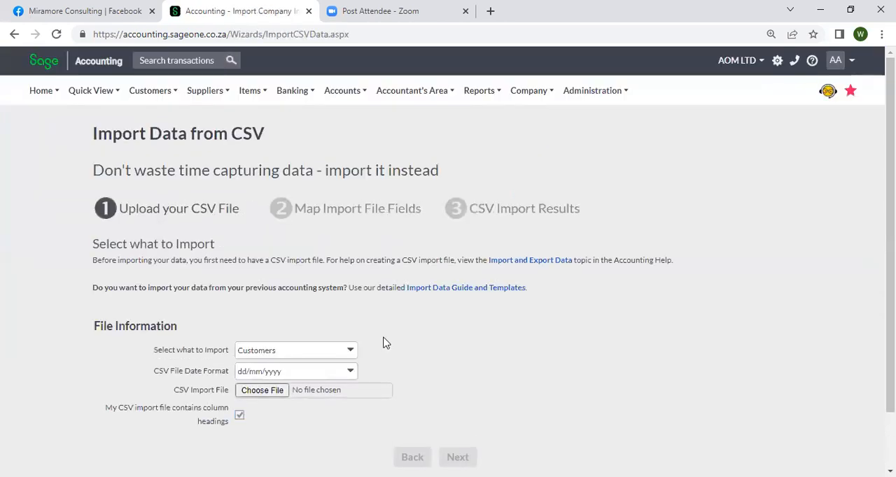
Keep Customers as the record type to import and dd/mm/yyyy as the CSV file date format.
click(342, 352)
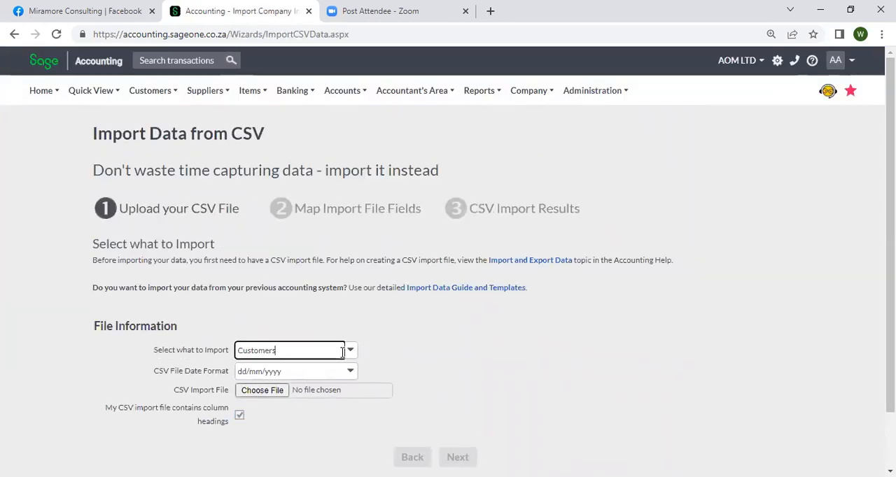
click(310, 187)
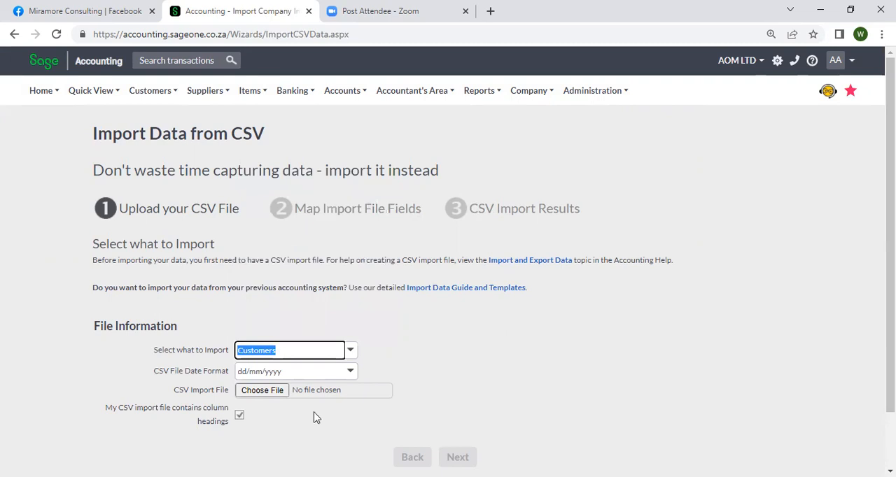
scroll(314, 415, down, 2)
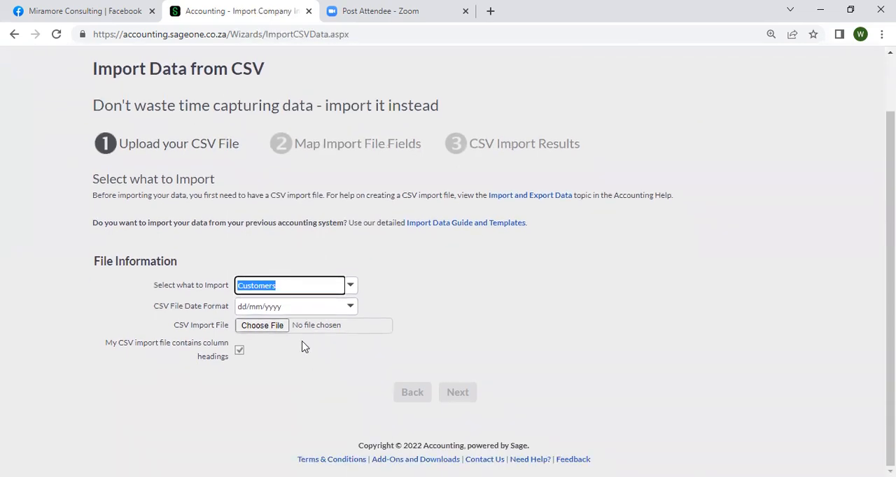
click(350, 306)
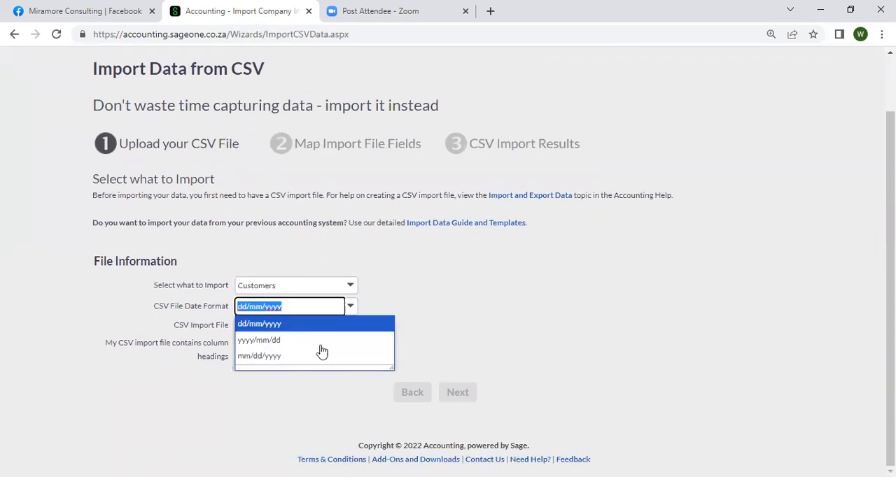
click(294, 381)
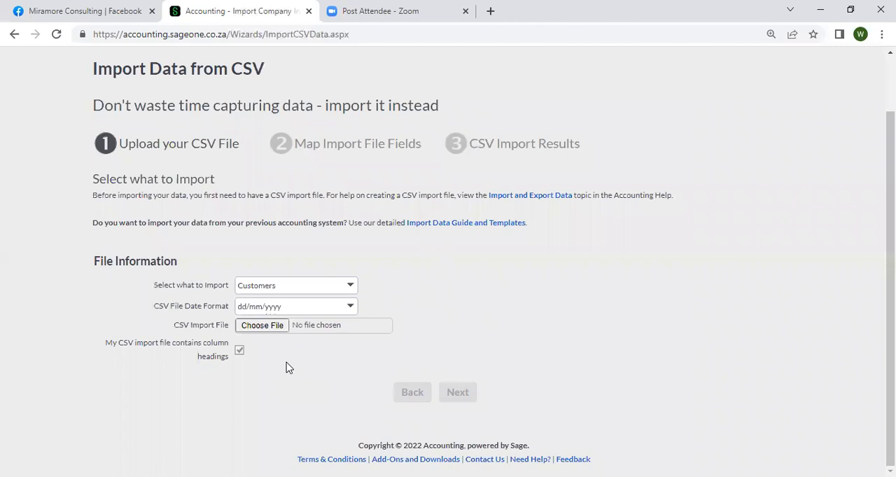
Choose the company-customers file on the Desktop as the CSV import file, keeping the column headings option enabled.
click(257, 329)
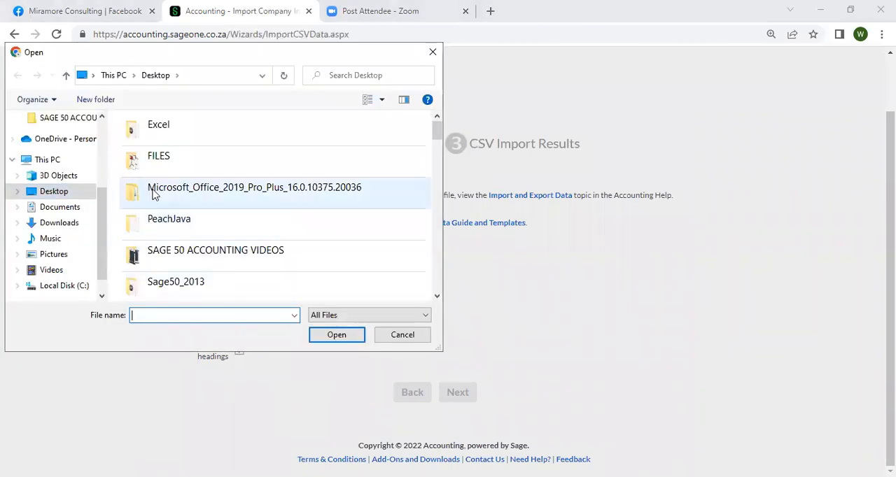
key(c)
key(Down)
key(Down)
key(Down)
key(Down)
key(Down)
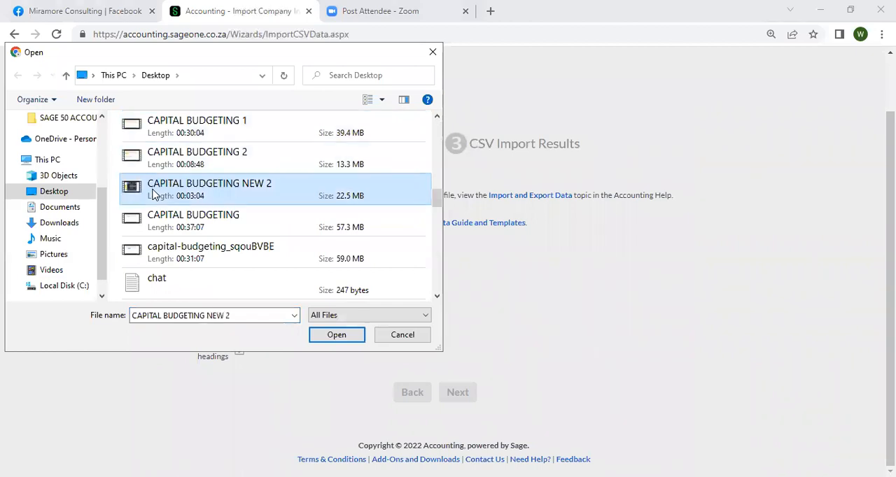
key(c)
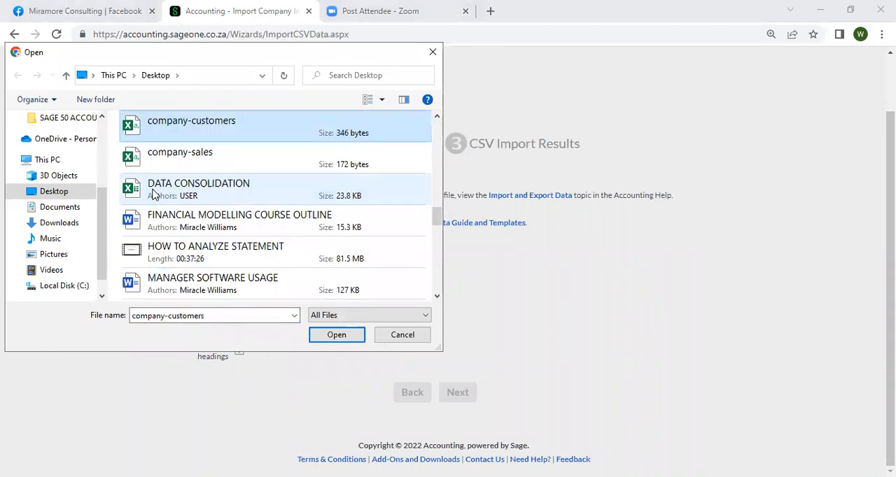
click(338, 339)
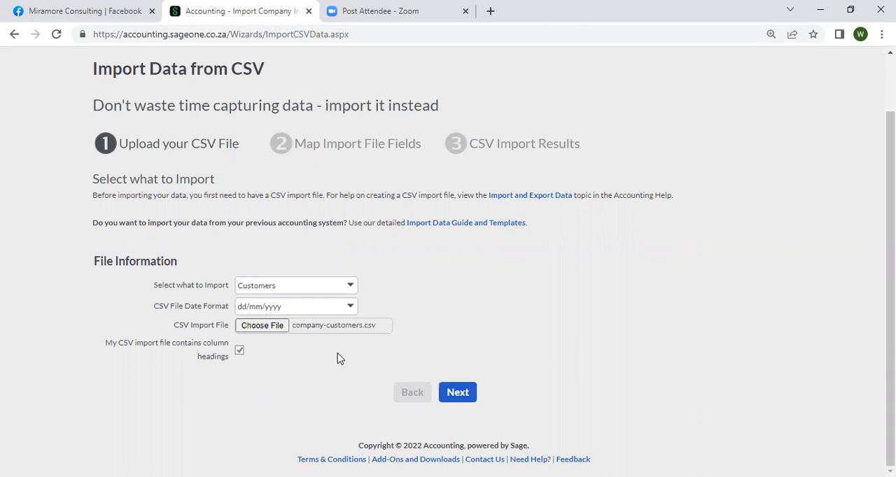
click(240, 352)
click(240, 352)
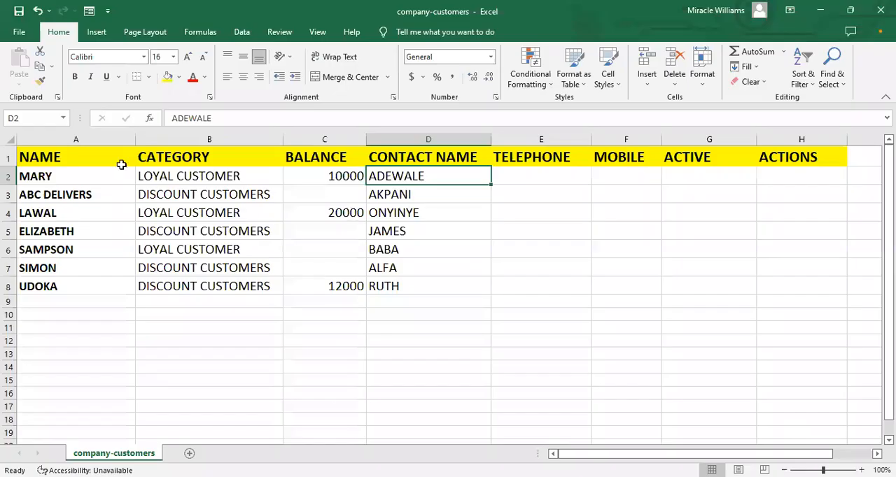
Switch to the company-customers sheet in Excel and go through its column headings in row 1 up to ACTIONS.
click(90, 156)
key(Right)
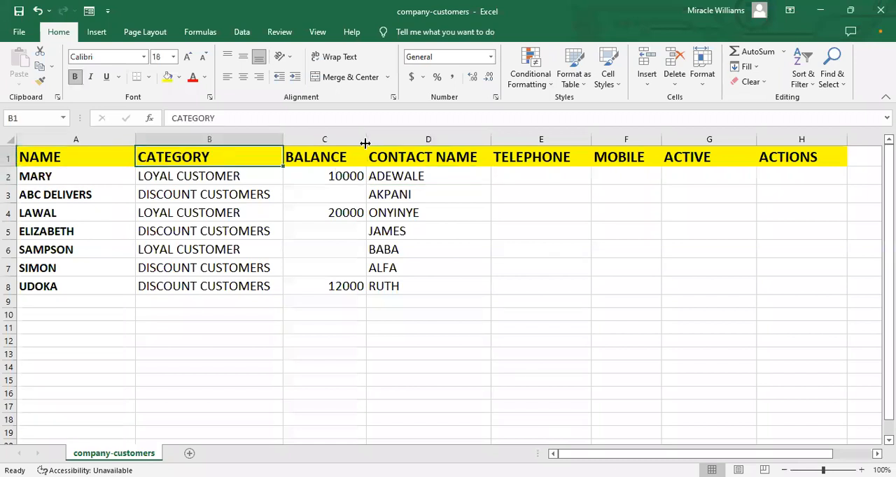
key(Right)
key(Right)
key(Right)
key(Right)
key(Right)
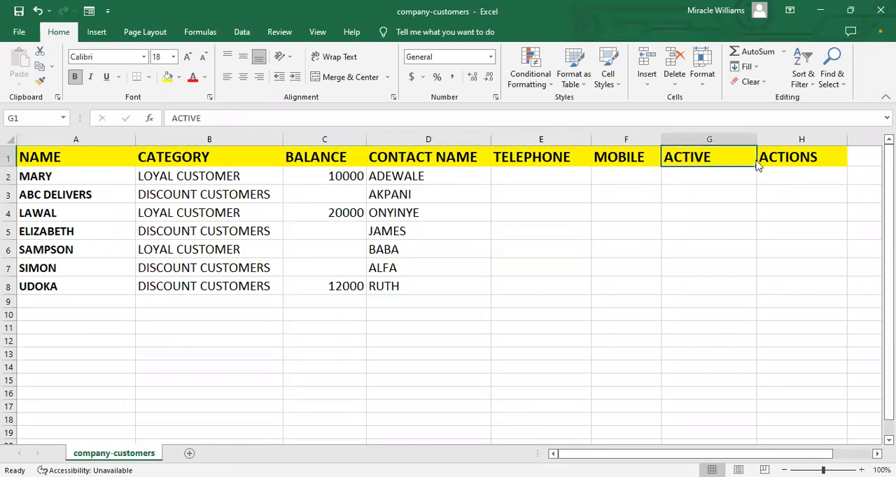
key(Right)
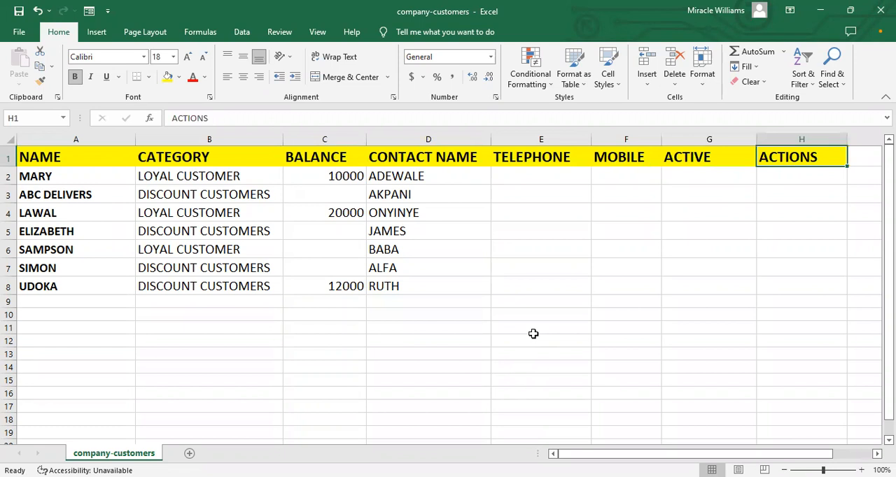
Return to the CSV import in the browser and proceed to field mapping with the column headings option enabled.
key(alt+Tab)
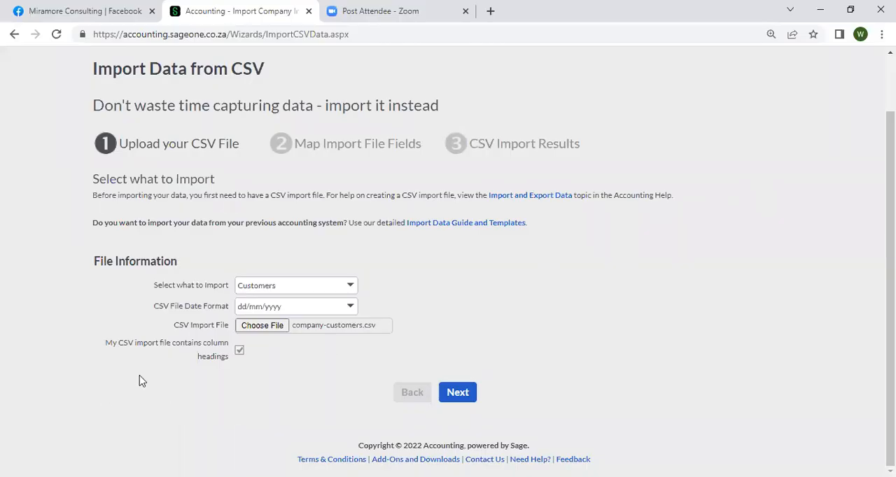
click(238, 353)
click(456, 401)
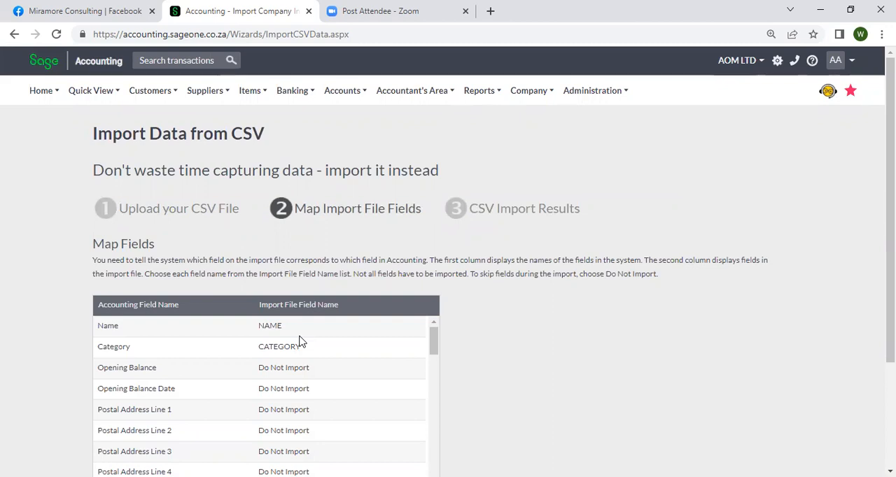
Examine the whole field mapping table to see which import file field is assigned to each Accounting field.
scroll(259, 340, down, 5)
scroll(256, 364, up, 5)
scroll(742, 361, down, 3)
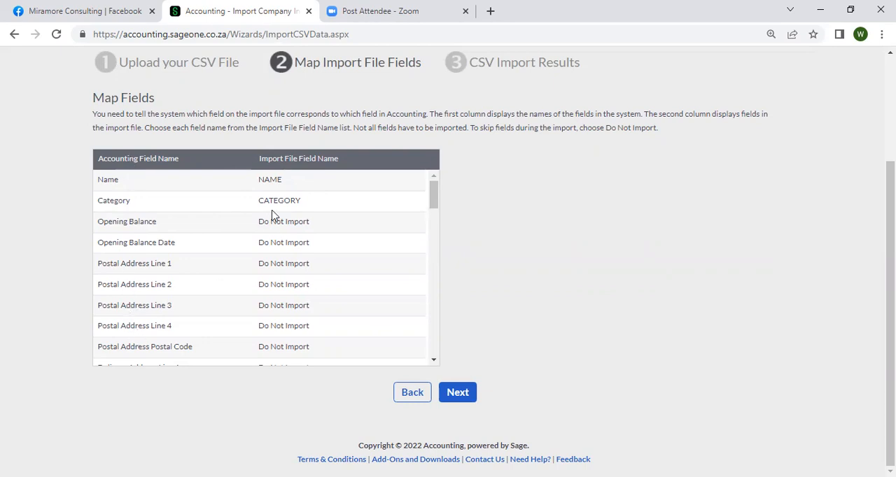
scroll(271, 225, down, 3)
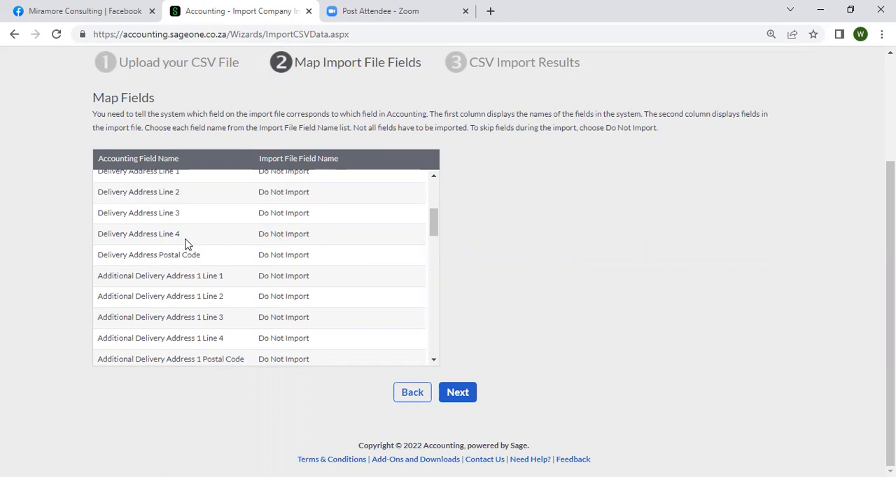
scroll(278, 240, down, 3)
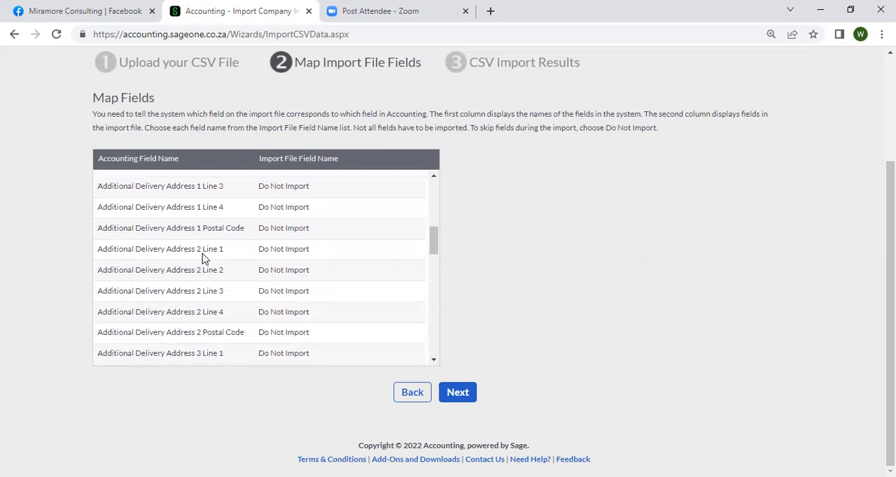
scroll(203, 257, down, 5)
scroll(203, 259, down, 1)
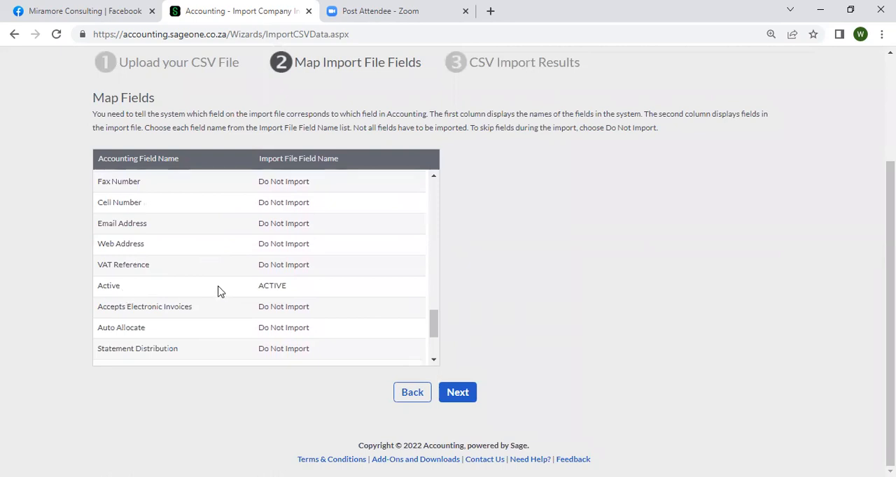
scroll(221, 300, down, 2)
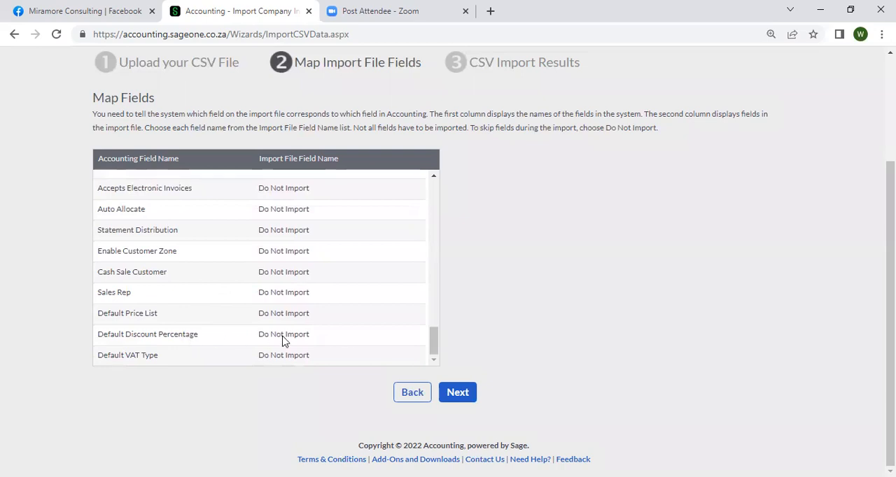
scroll(283, 341, up, 15)
scroll(294, 259, down, 3)
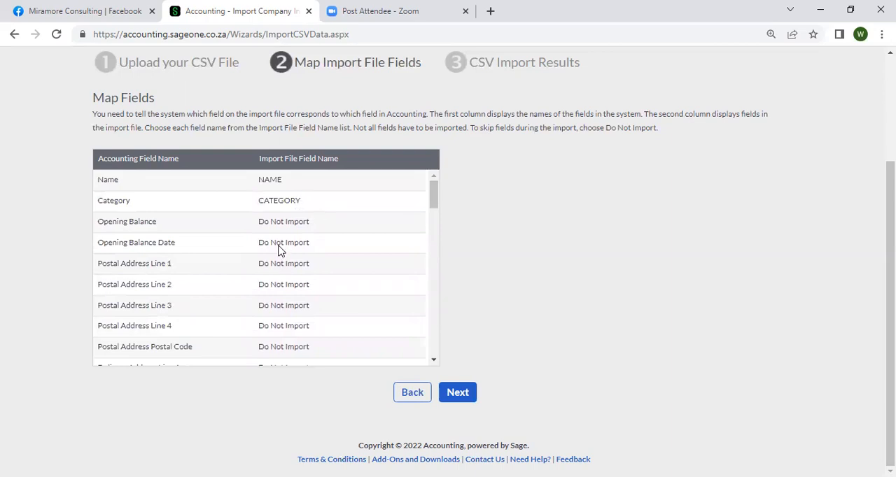
Examine the import file columns available for mapping to the Opening Balance field.
click(279, 244)
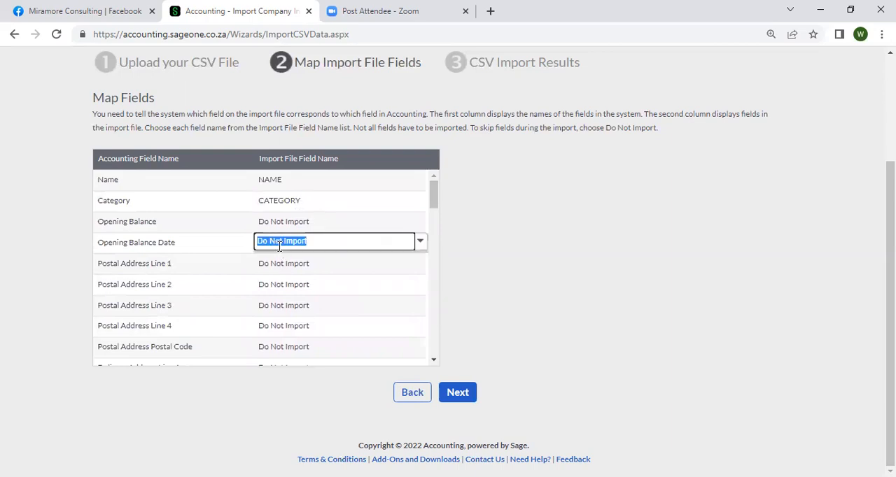
click(127, 228)
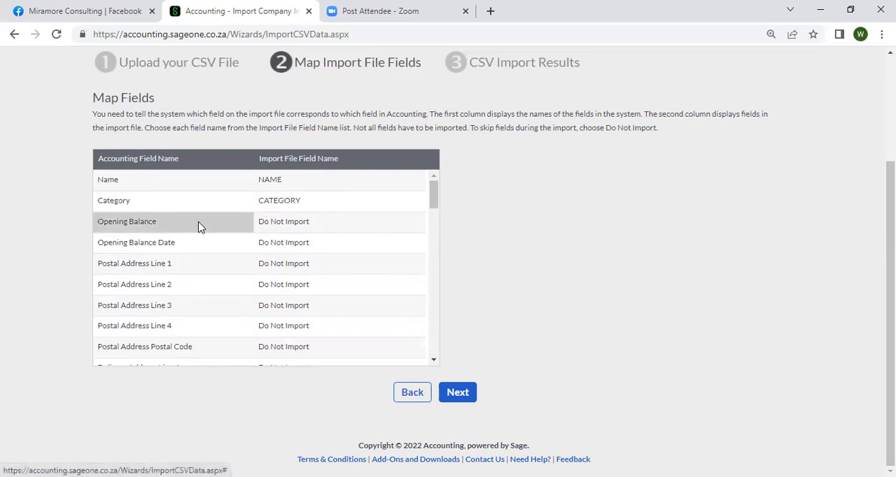
click(279, 224)
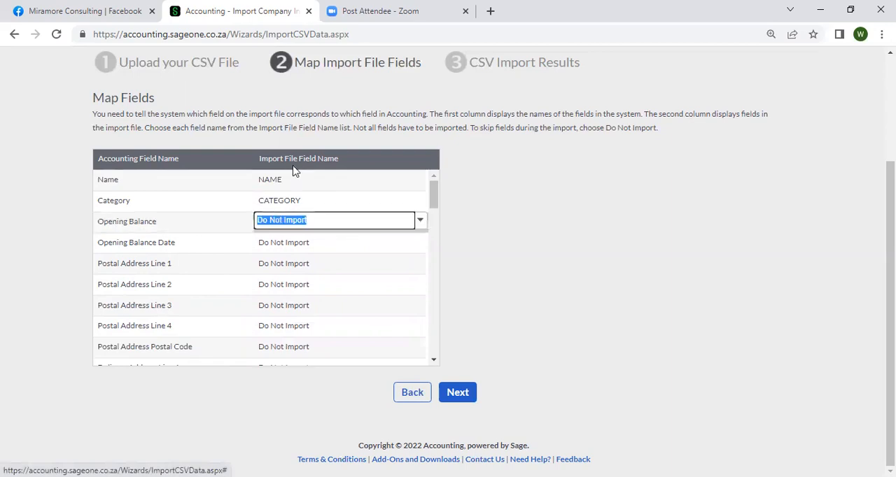
click(420, 221)
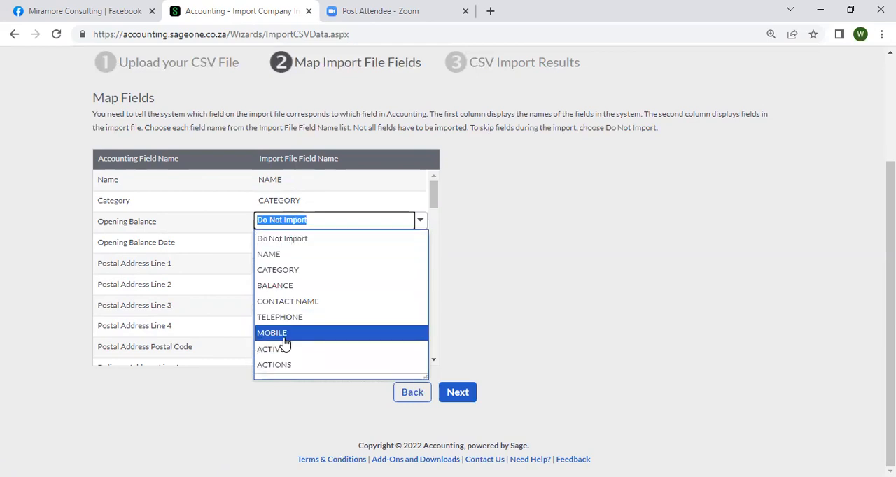
key(Up)
key(Down)
key(Down)
key(Down)
key(Down)
key(Down)
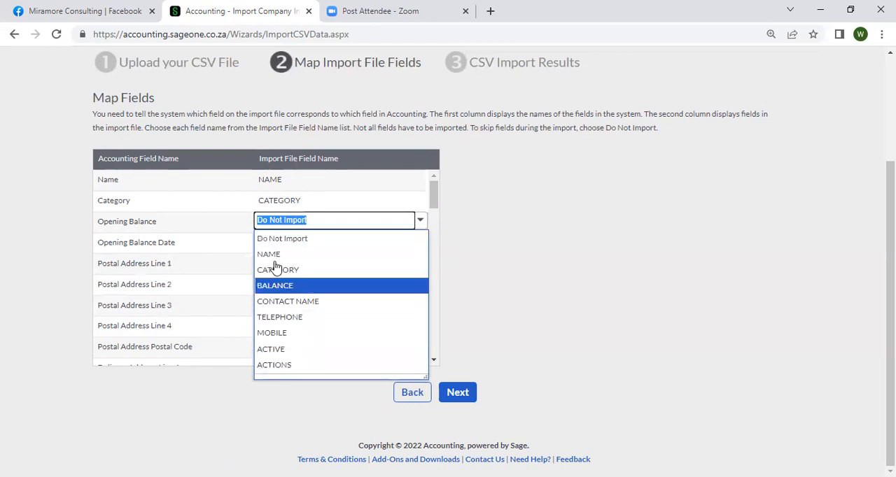
key(Up)
key(Down)
key(Down)
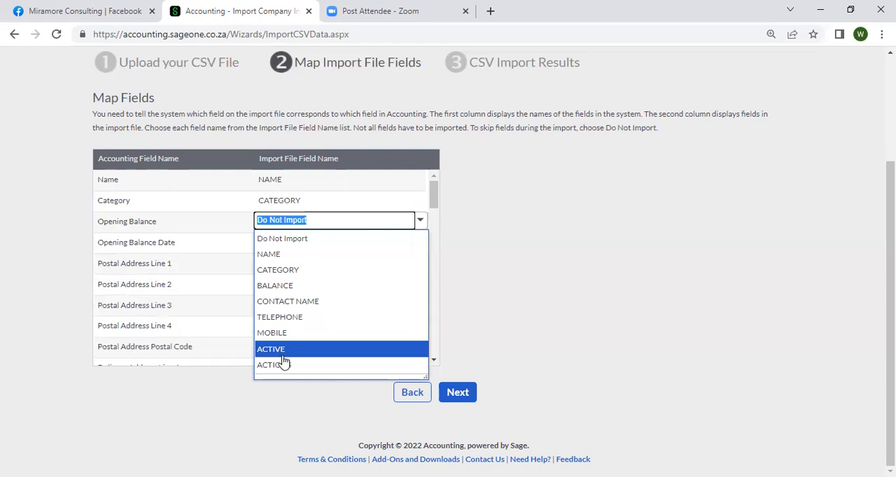
key(Up)
key(Up)
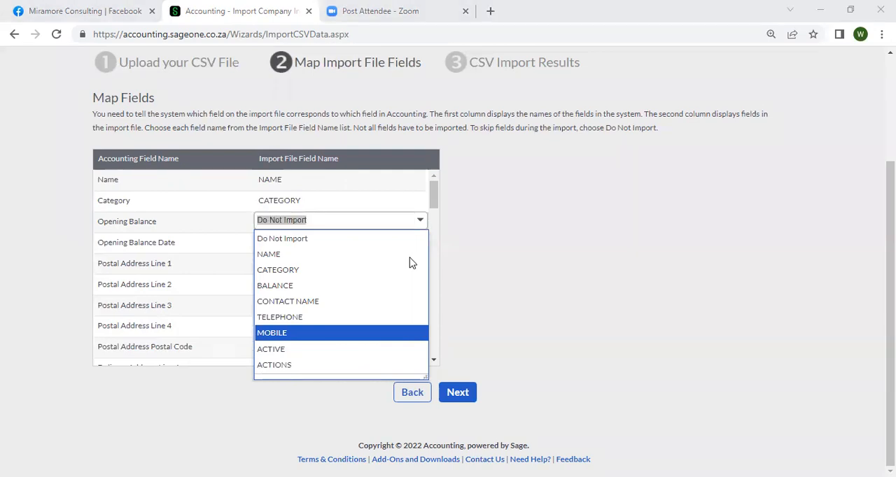
Switch to the company-customers sheet in Excel, check the first amount under BALANCE, and return to the field mapping in the browser.
key(alt+Tab)
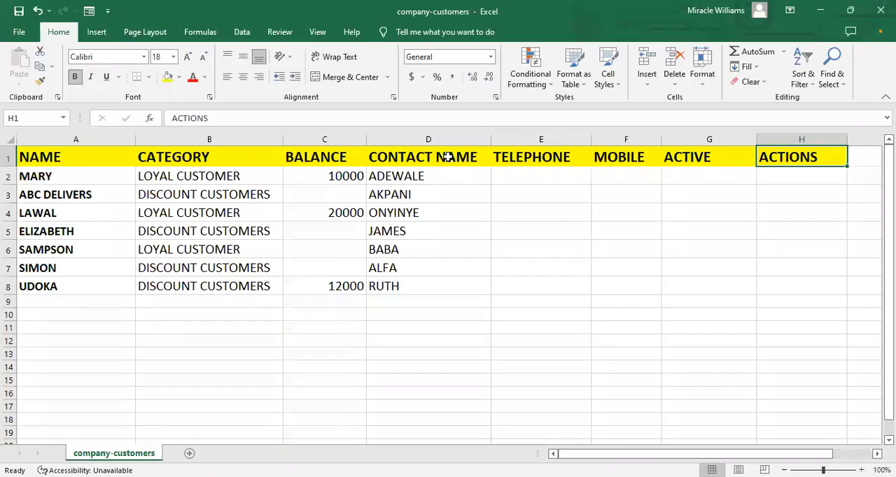
click(349, 174)
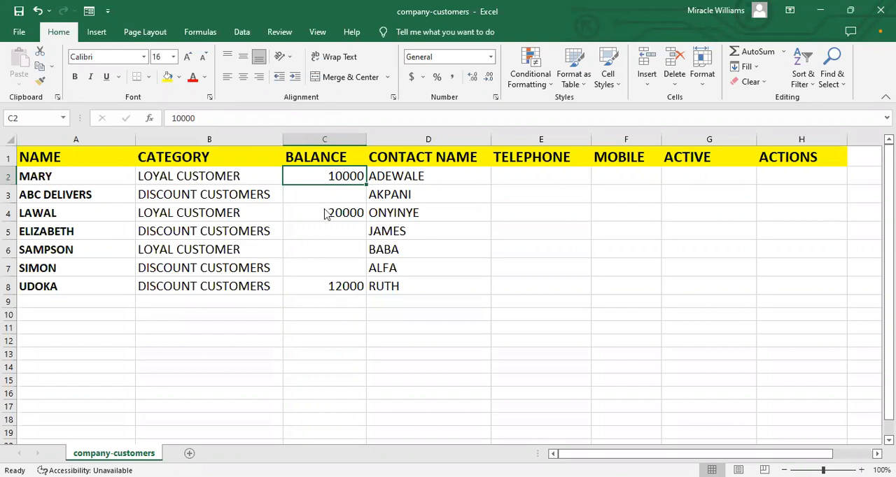
key(alt+Tab)
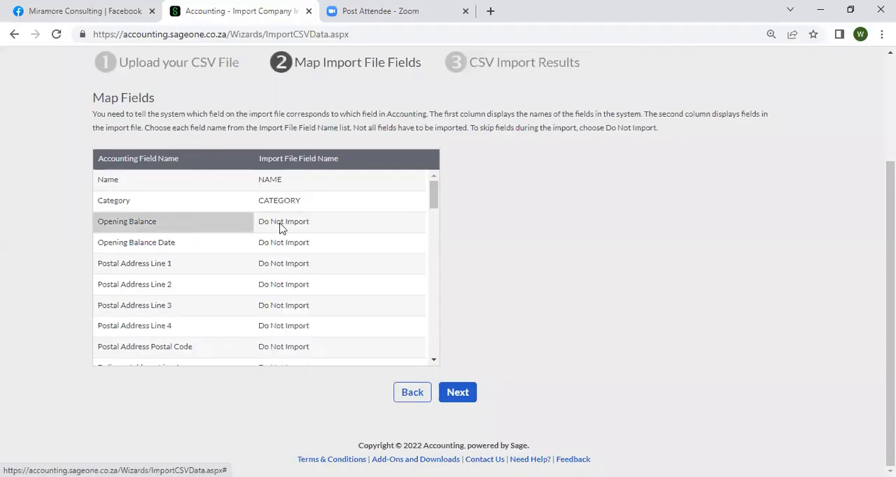
Map the Opening Balance field to the BALANCE column of the import file.
click(280, 224)
scroll(423, 228, down, 3)
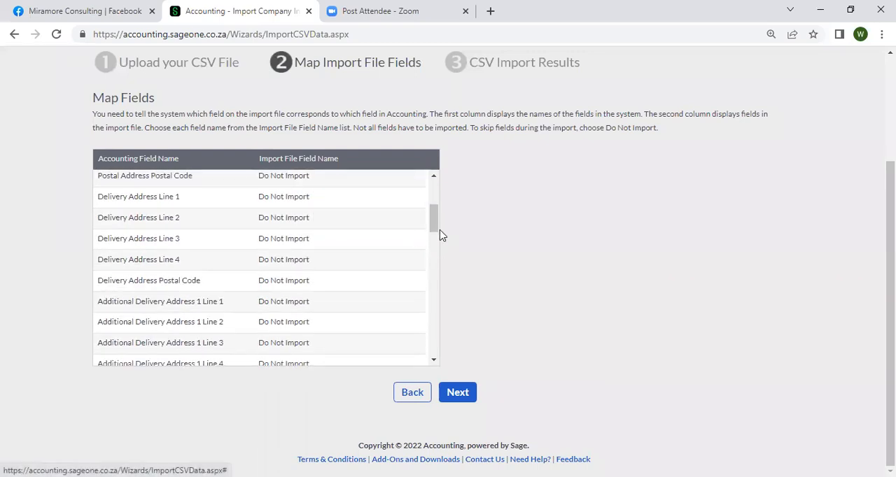
scroll(434, 184, up, 3)
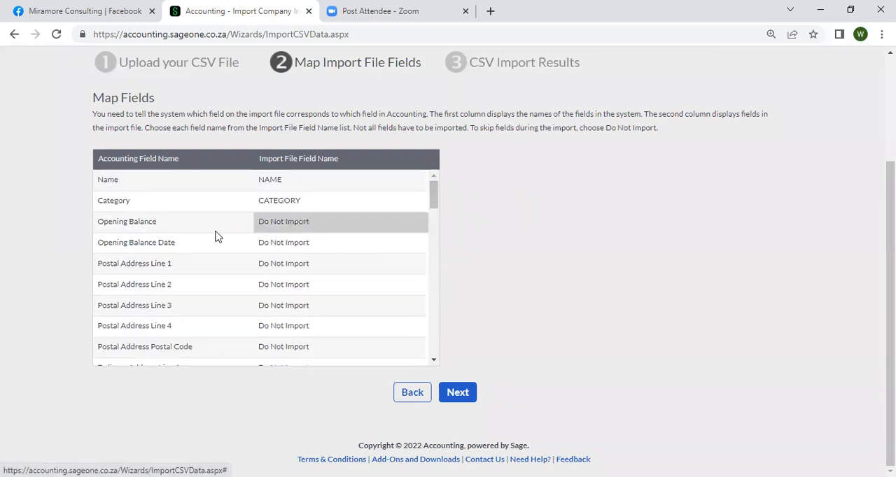
click(259, 223)
click(422, 222)
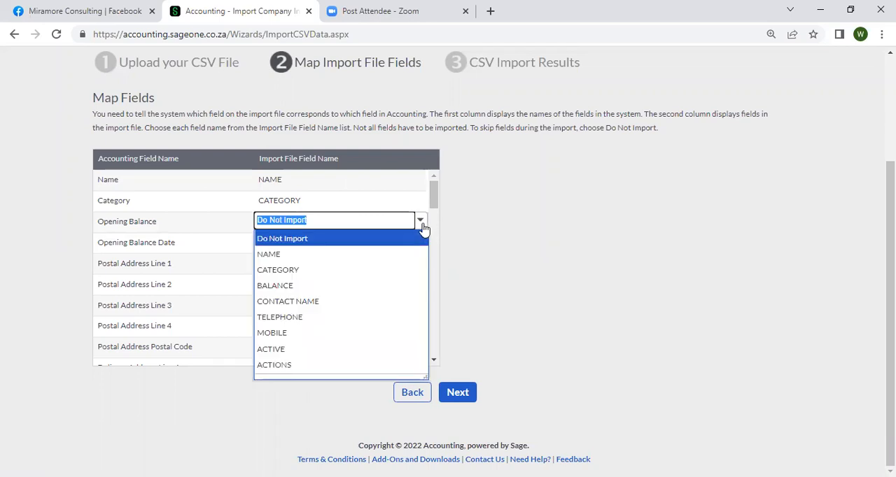
key(Up)
key(Up)
key(Up)
key(Up)
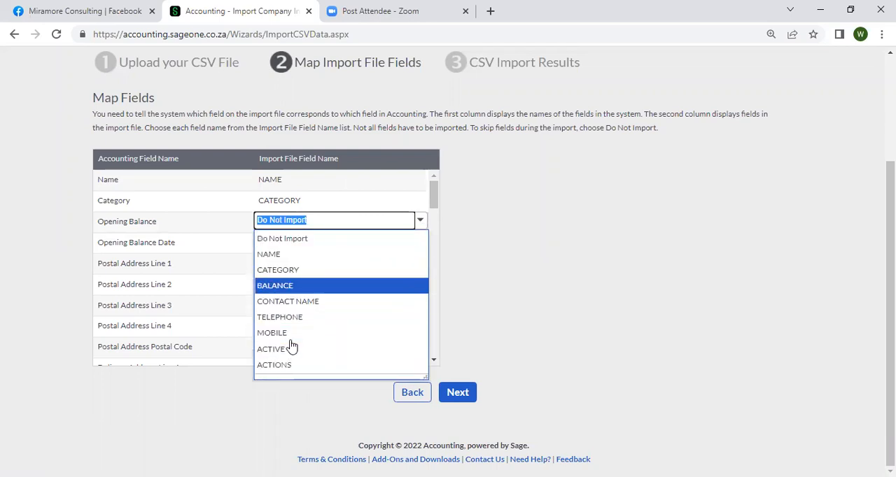
key(Return)
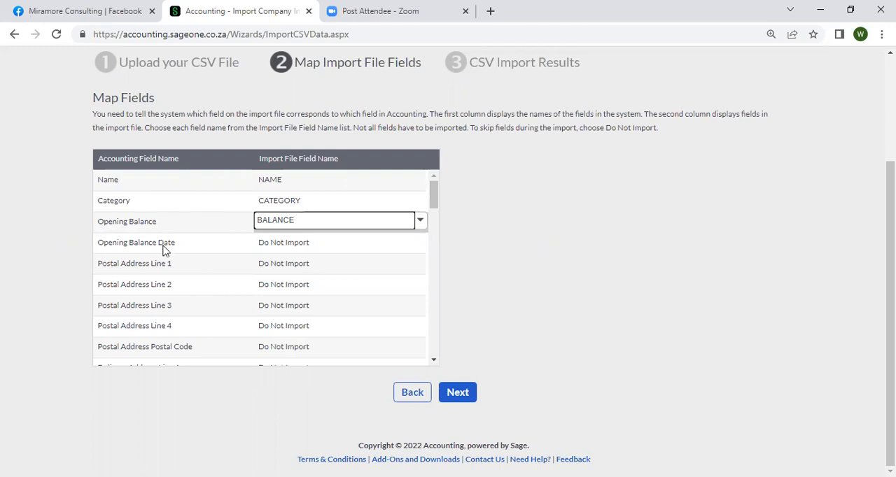
Map the Telephone Number field to the TELEPHONE column of the import file.
click(210, 284)
scroll(212, 285, down, 2)
scroll(211, 287, down, 12)
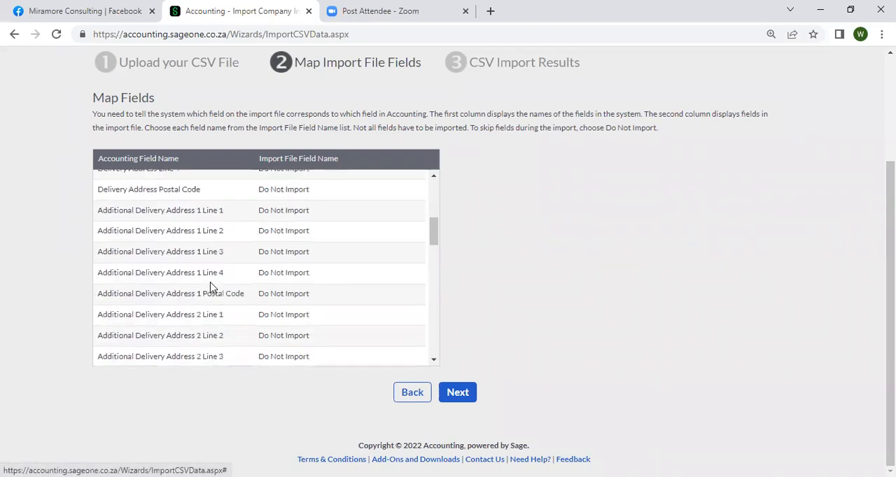
scroll(210, 284, up, 5)
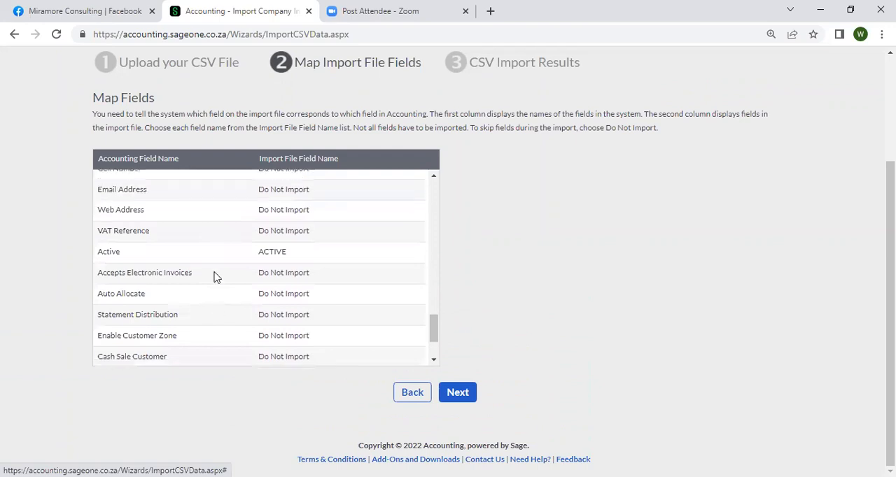
click(222, 300)
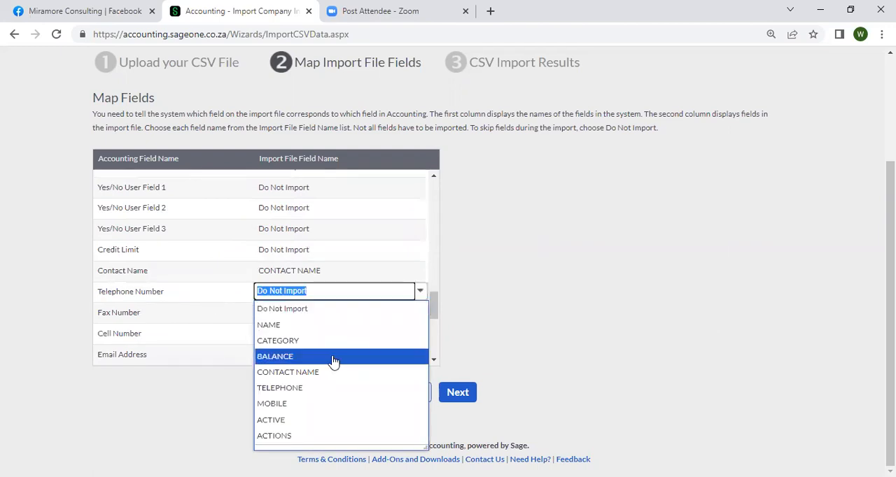
click(306, 389)
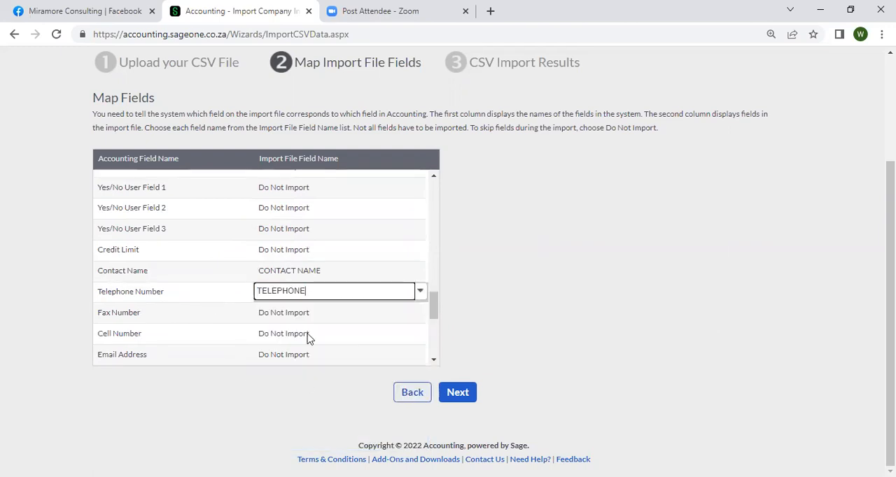
click(480, 270)
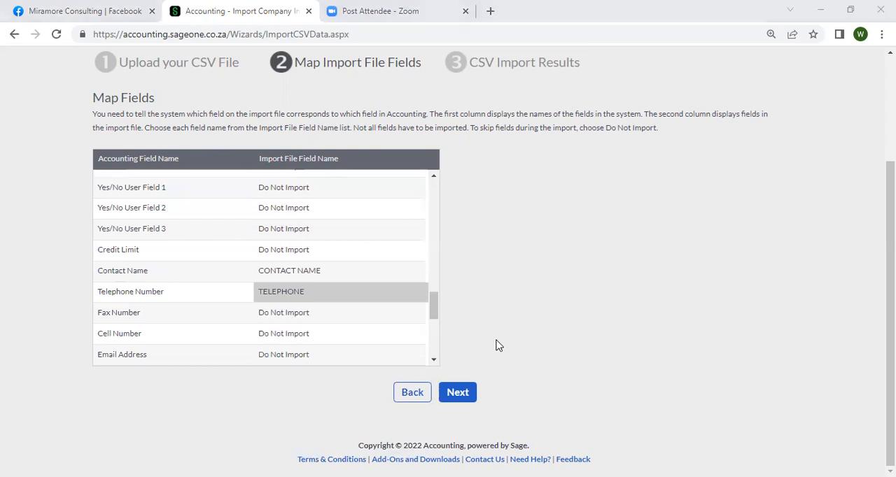
Switch to the company-customers sheet in Excel to check the TELEPHONE column, and return to the field mapping in the browser.
key(alt+Tab)
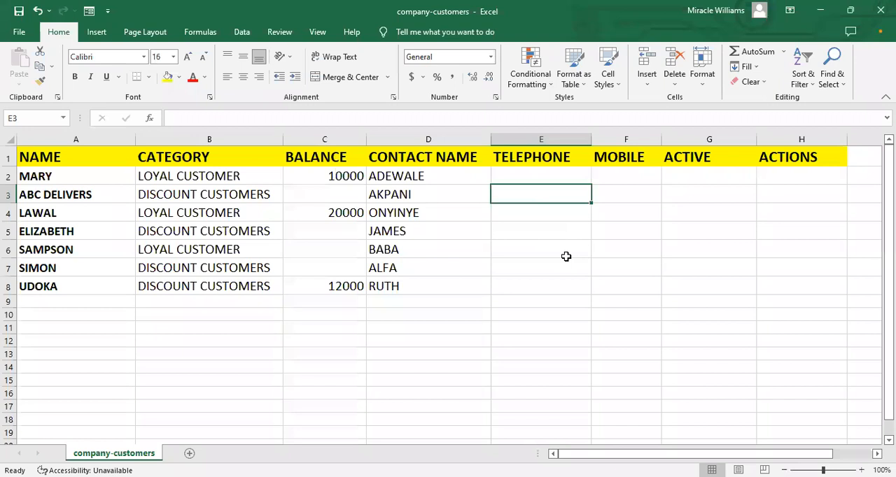
click(791, 475)
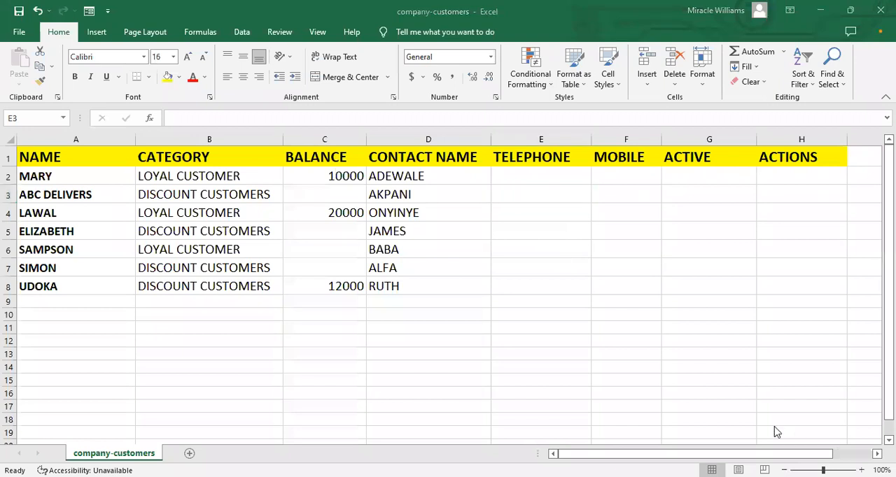
key(alt+Tab)
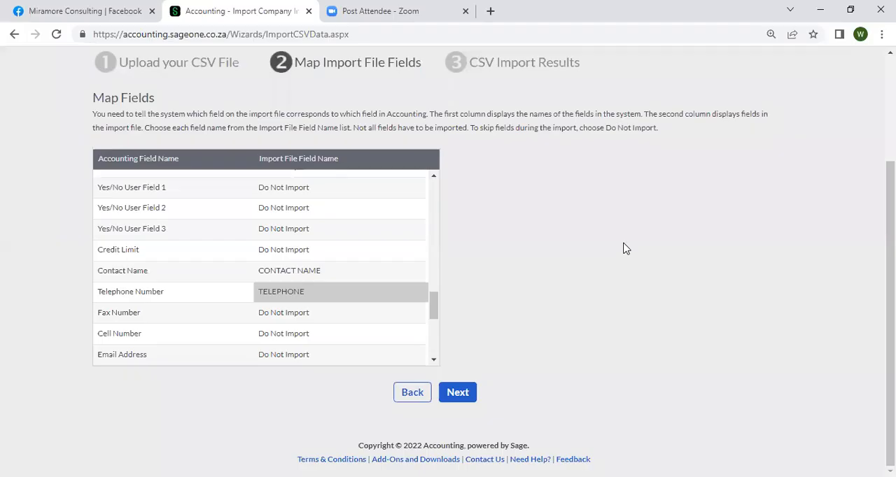
Set the Opening Balance field's mapping to Do Not Import.
scroll(348, 245, up, 10)
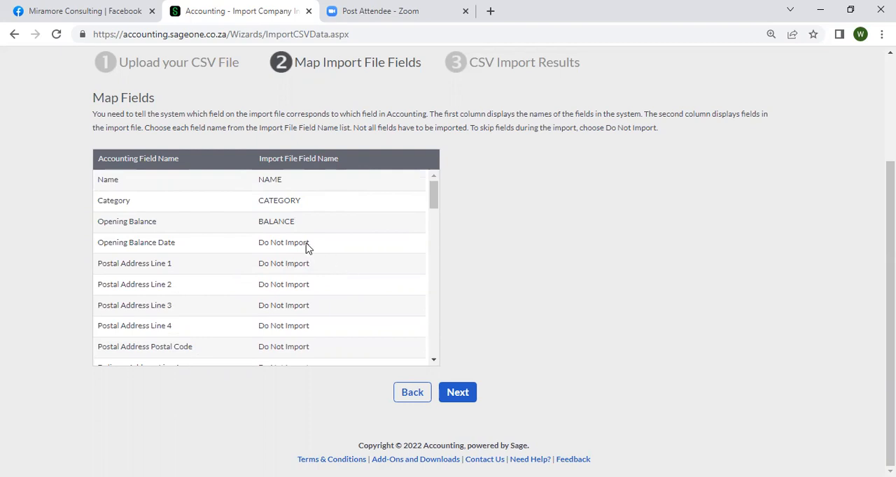
click(259, 232)
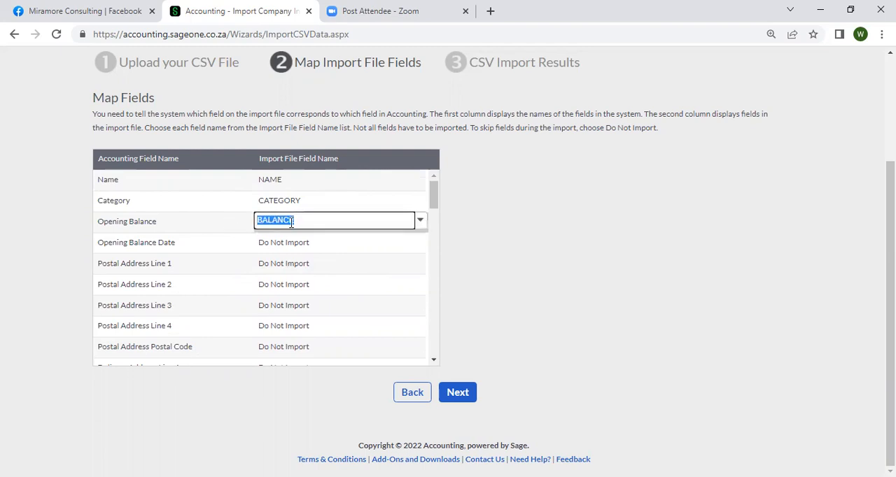
click(422, 223)
click(300, 242)
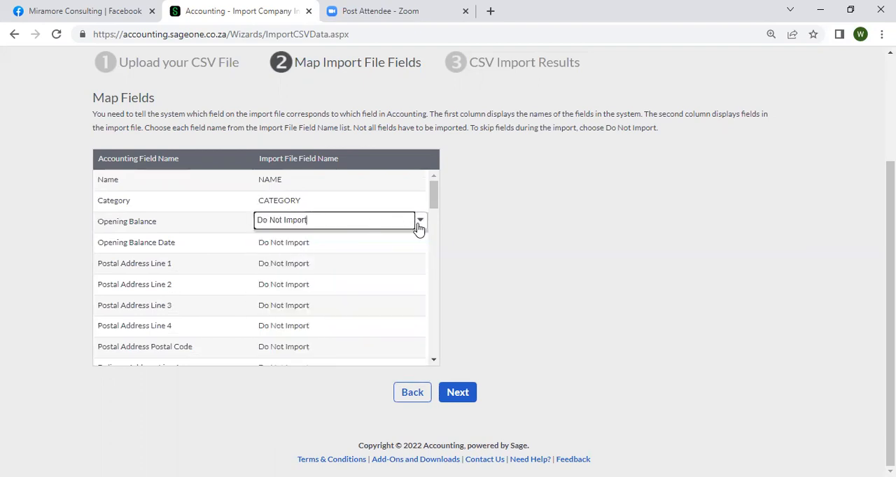
Map the Opening Balance field back to the BALANCE column and run the CSV import with the current field mapping.
click(419, 221)
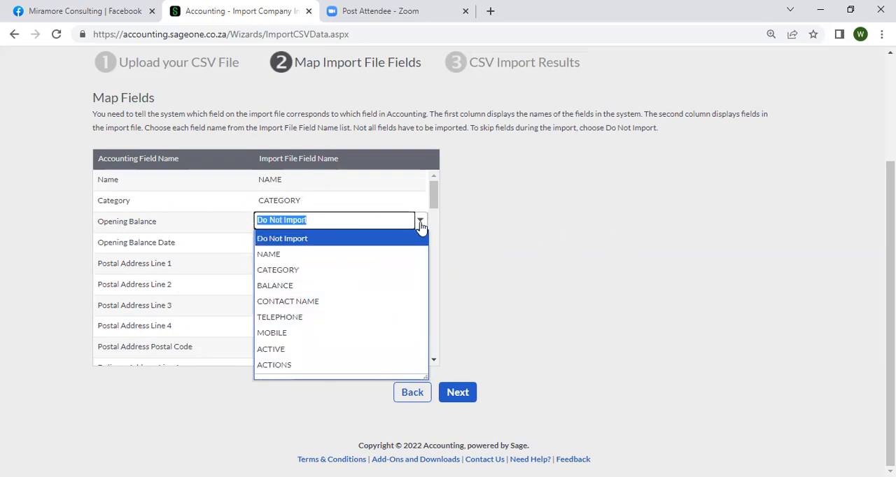
click(203, 237)
click(307, 221)
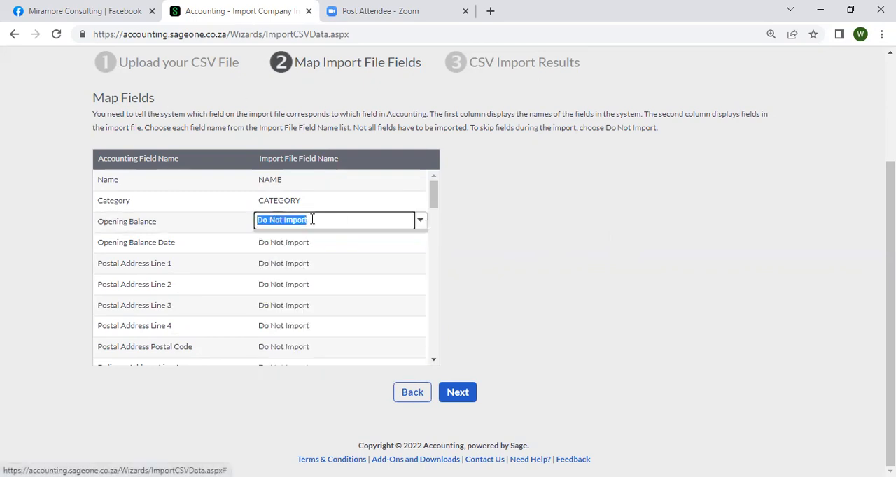
click(420, 221)
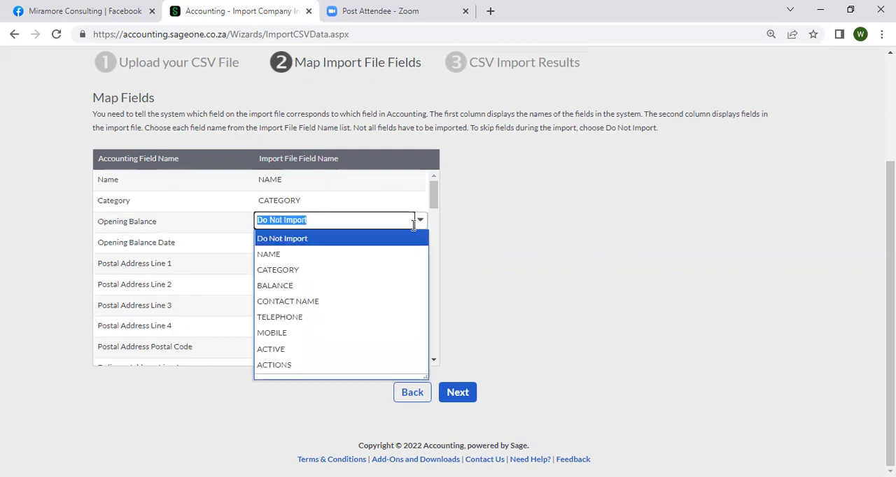
click(309, 278)
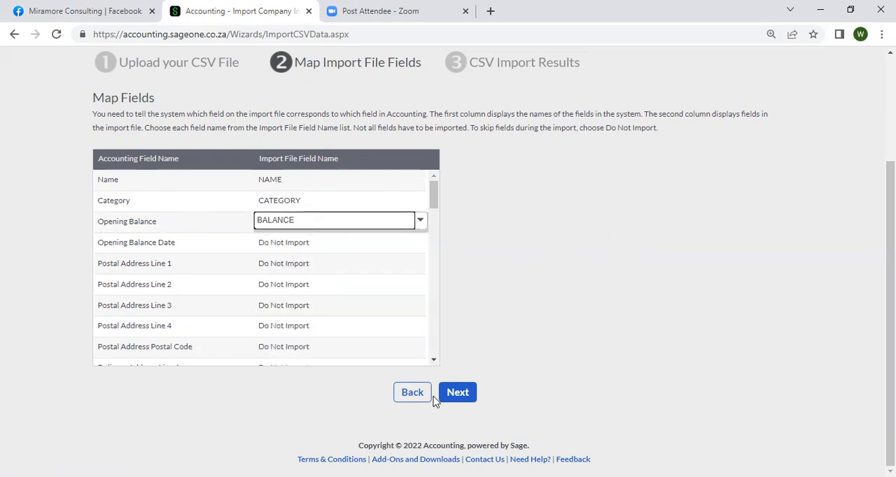
click(457, 396)
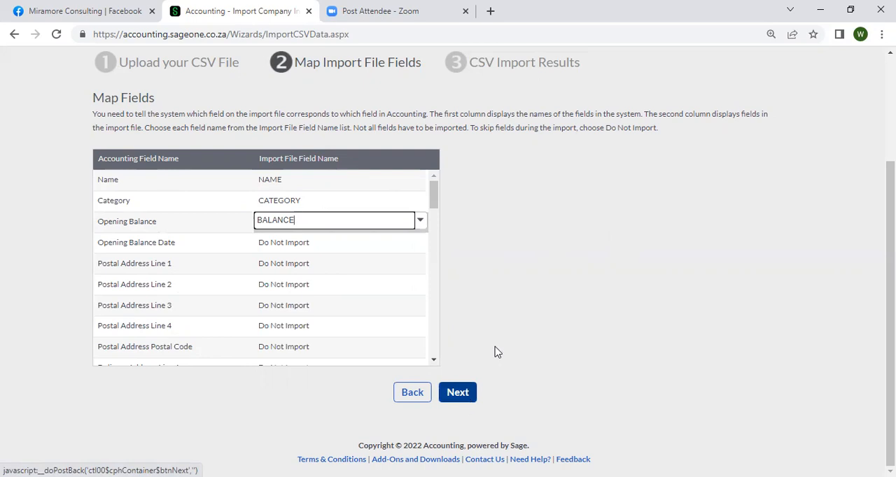
click(459, 393)
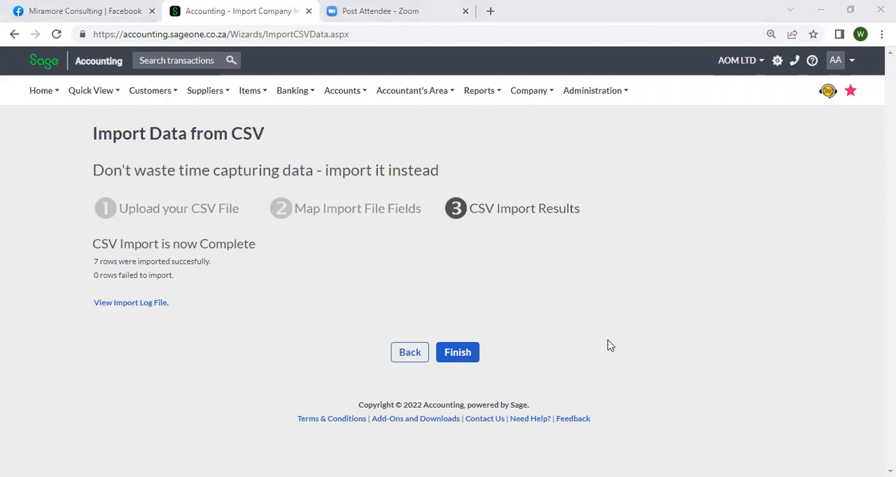
Switch to the company-customers sheet in Excel, review its columns from NAME through ACTIONS, and return to the import results in the browser.
key(alt+Tab)
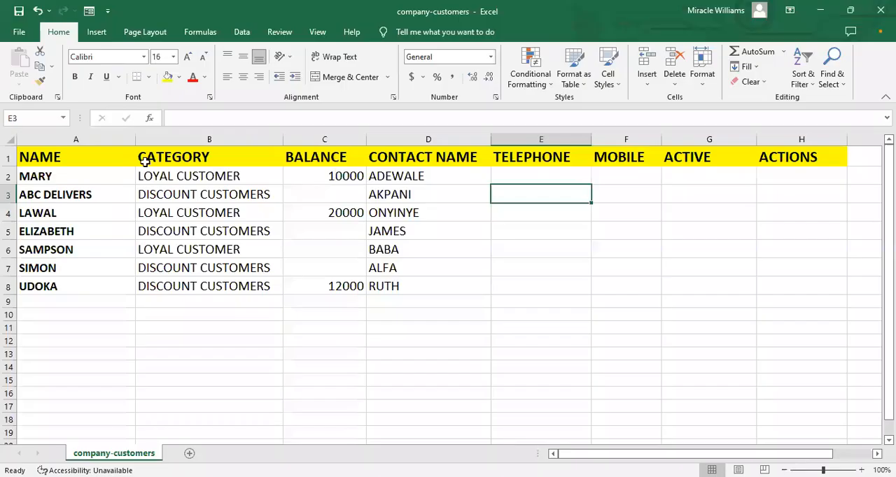
click(86, 154)
click(187, 163)
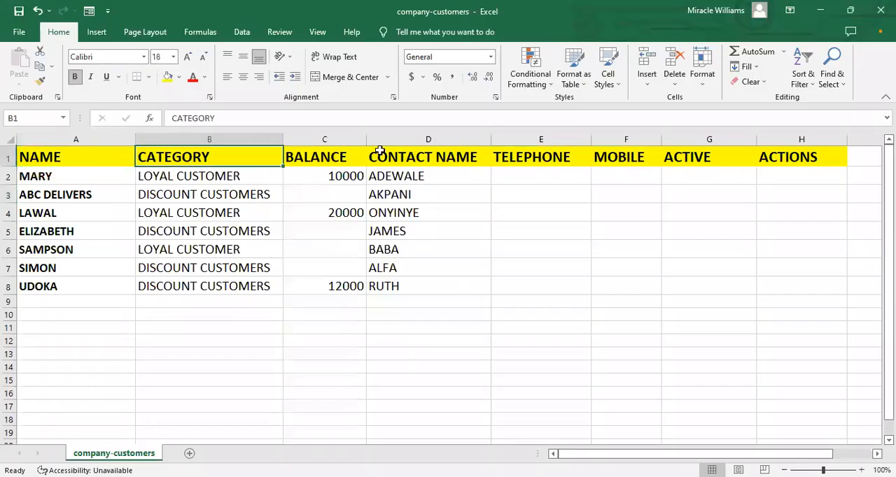
click(356, 155)
click(419, 160)
click(544, 175)
click(648, 176)
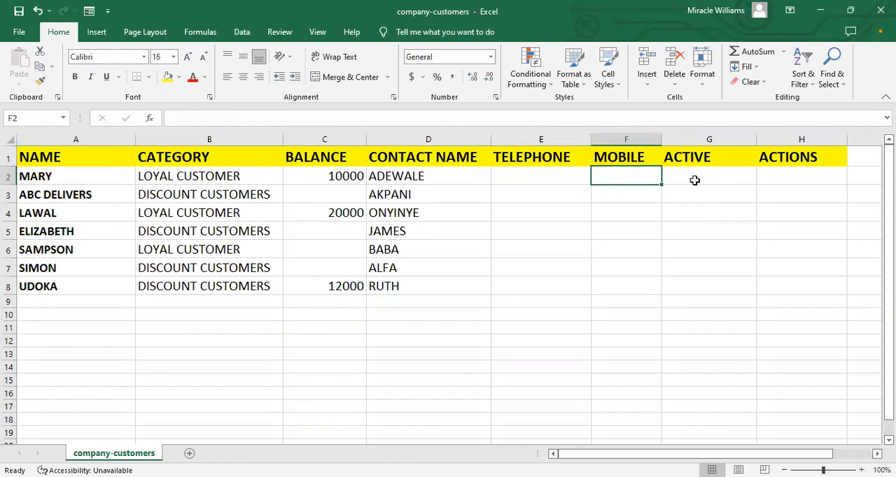
click(772, 170)
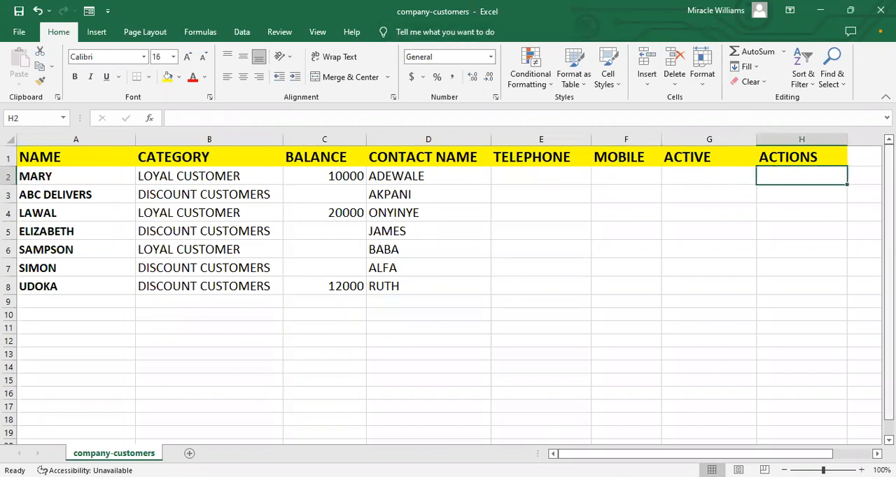
click(641, 178)
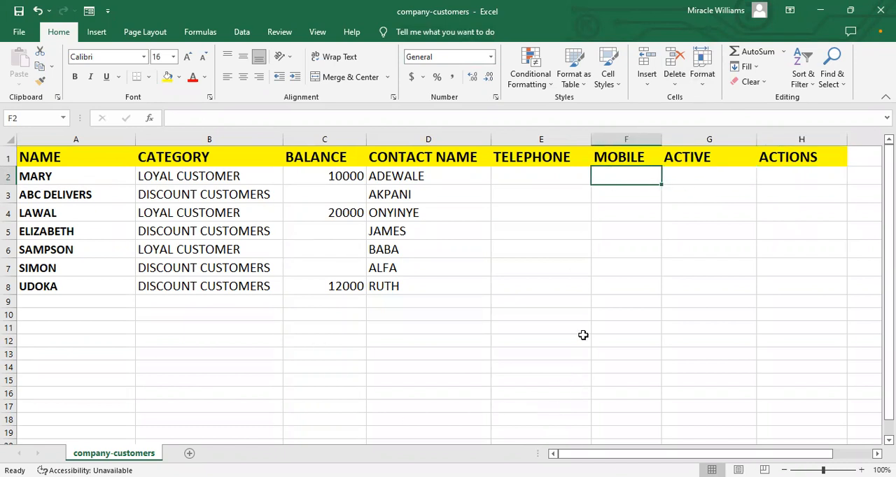
key(alt+Tab)
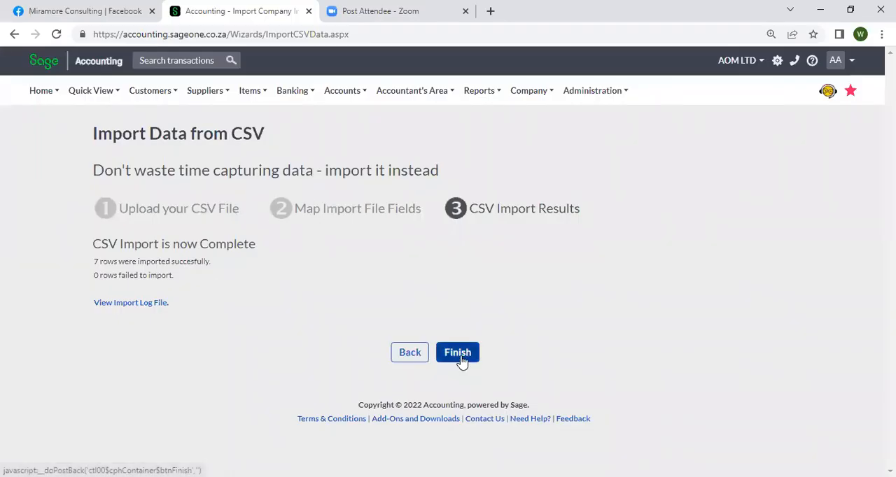
Finish the CSV import wizard and review the imported records in the List of Customers.
click(458, 354)
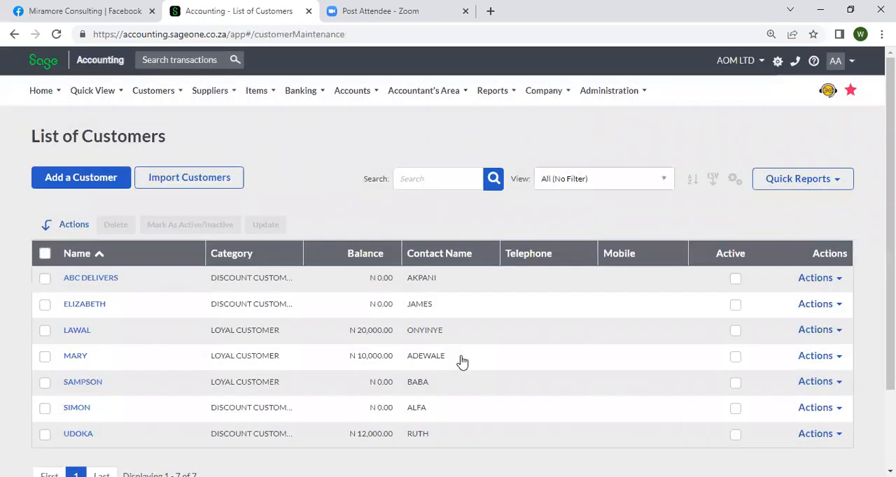
scroll(462, 361, down, 2)
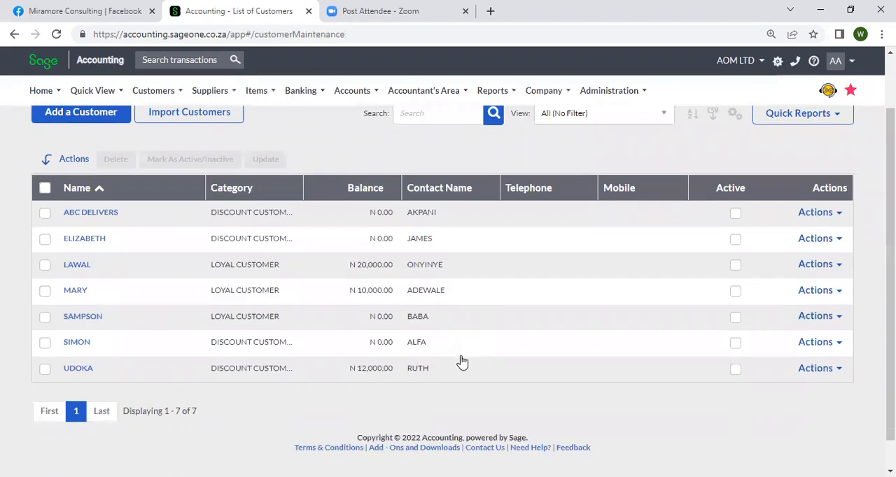
scroll(462, 361, up, 1)
scroll(462, 361, down, 1)
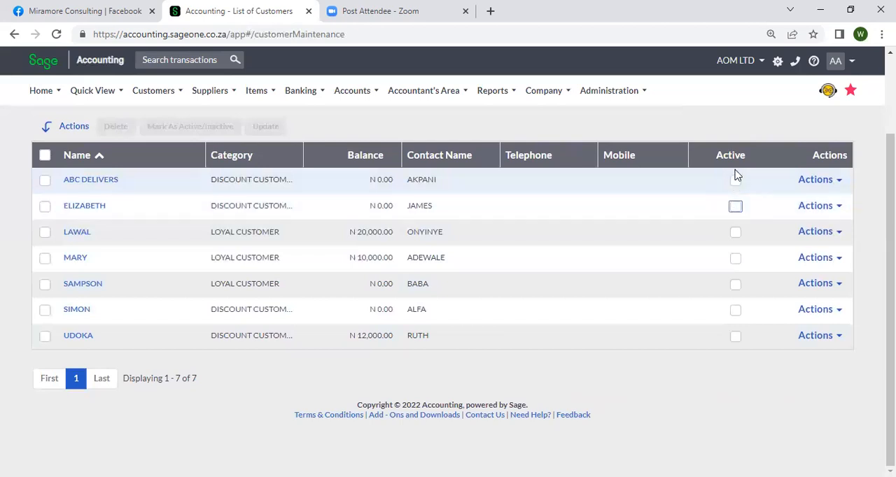
Open the ABC DELIVERS customer record for editing, and go back to the customer list without changing it.
click(835, 182)
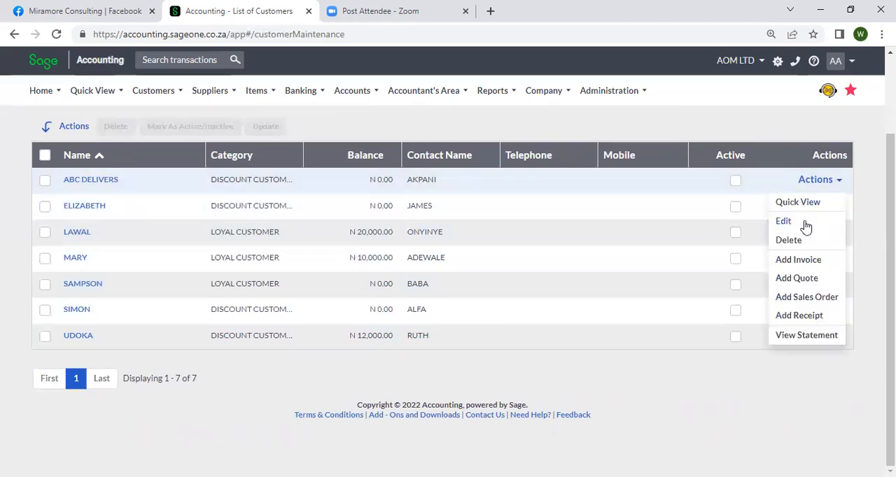
click(784, 222)
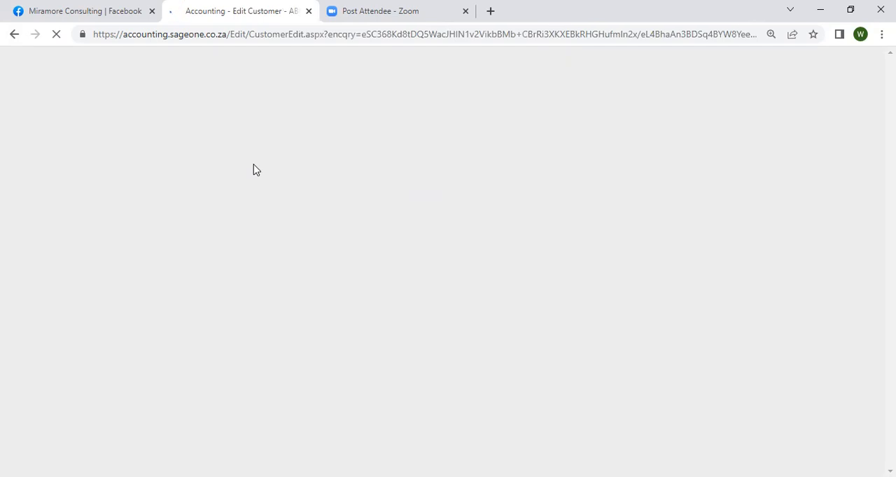
click(17, 34)
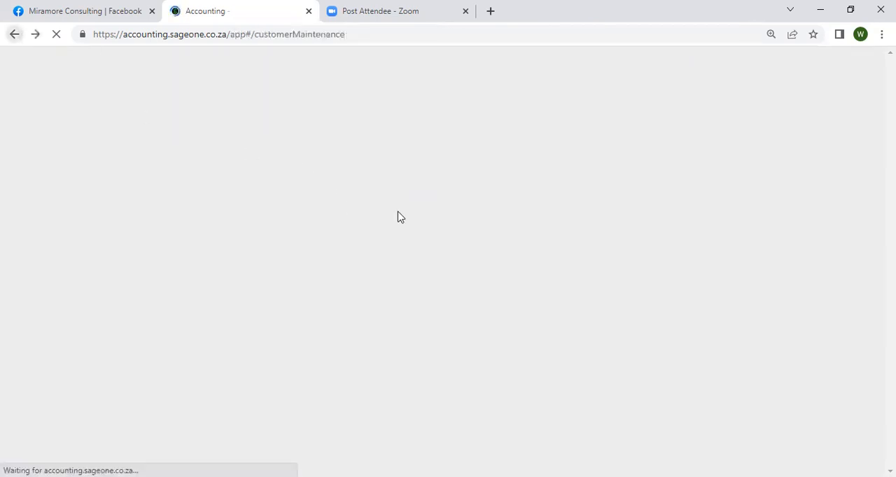